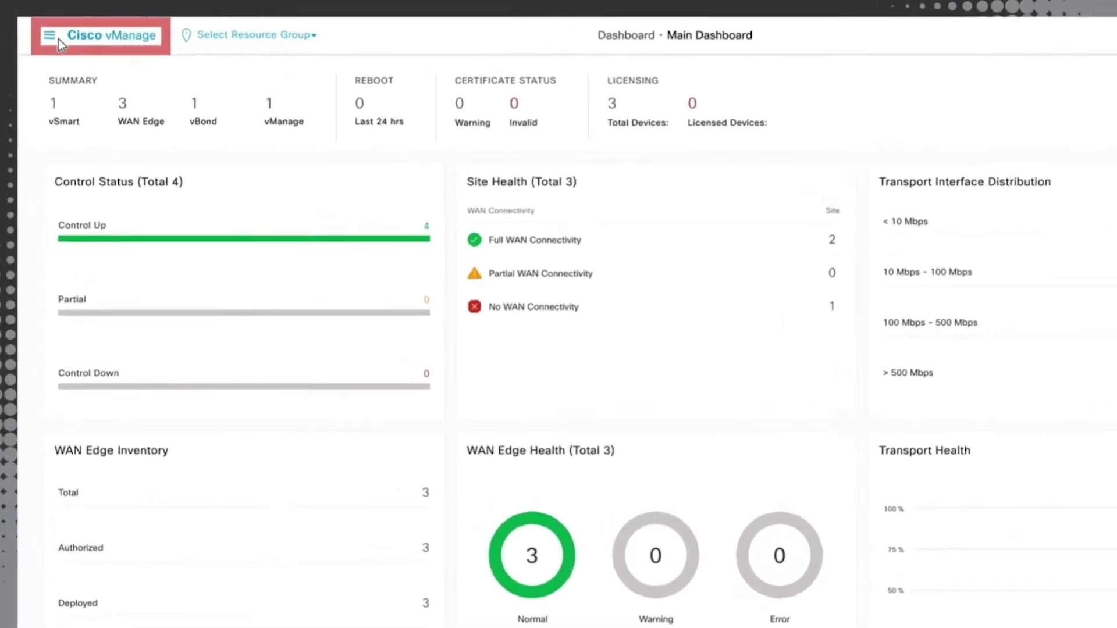
Go to Configuration > Templates, switch to Feature templates, and begin adding a new feature template.
left_click(50, 37)
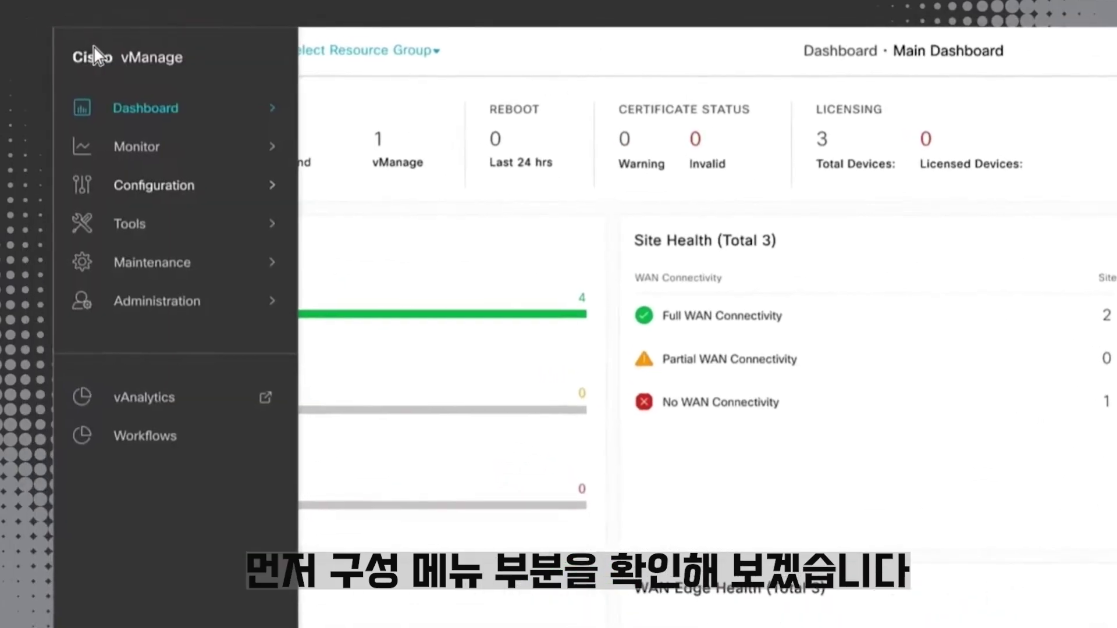
left_click(96, 186)
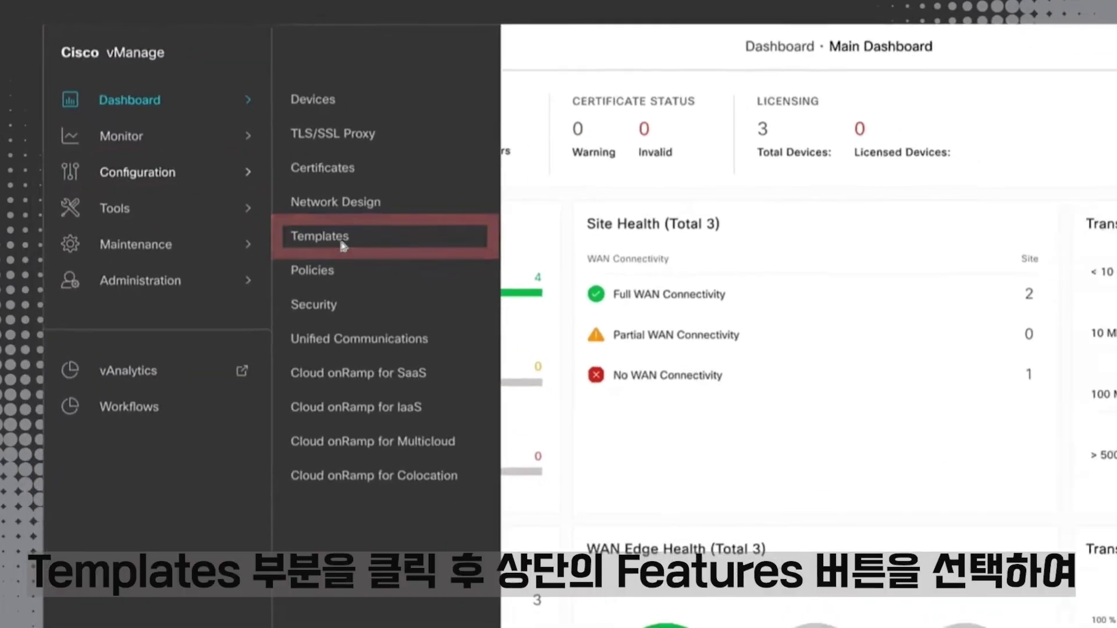
left_click(340, 241)
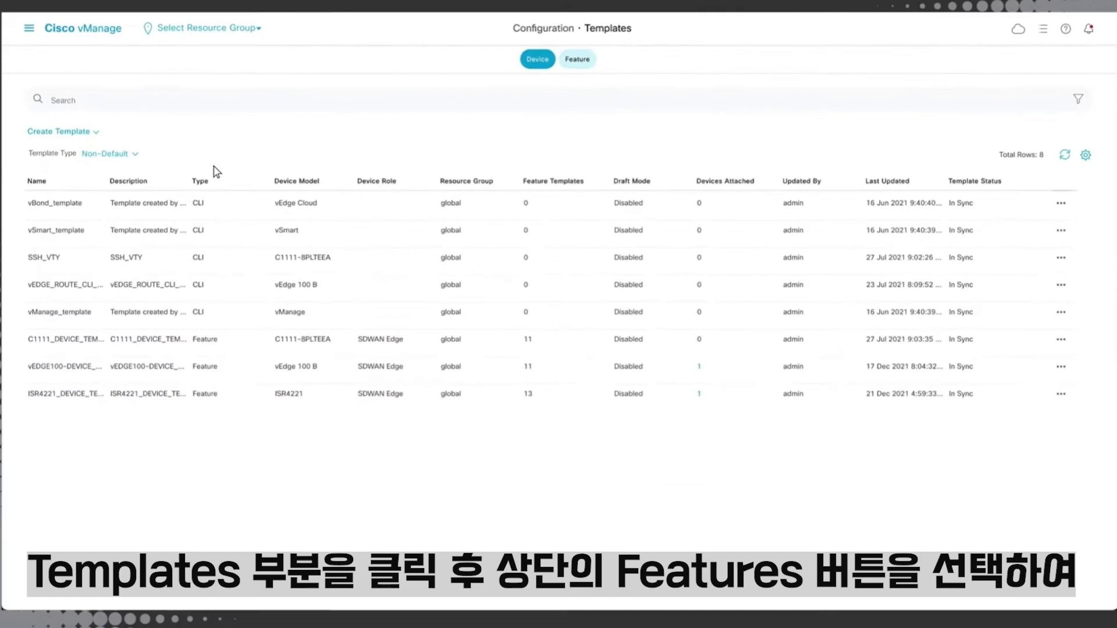
left_click(565, 62)
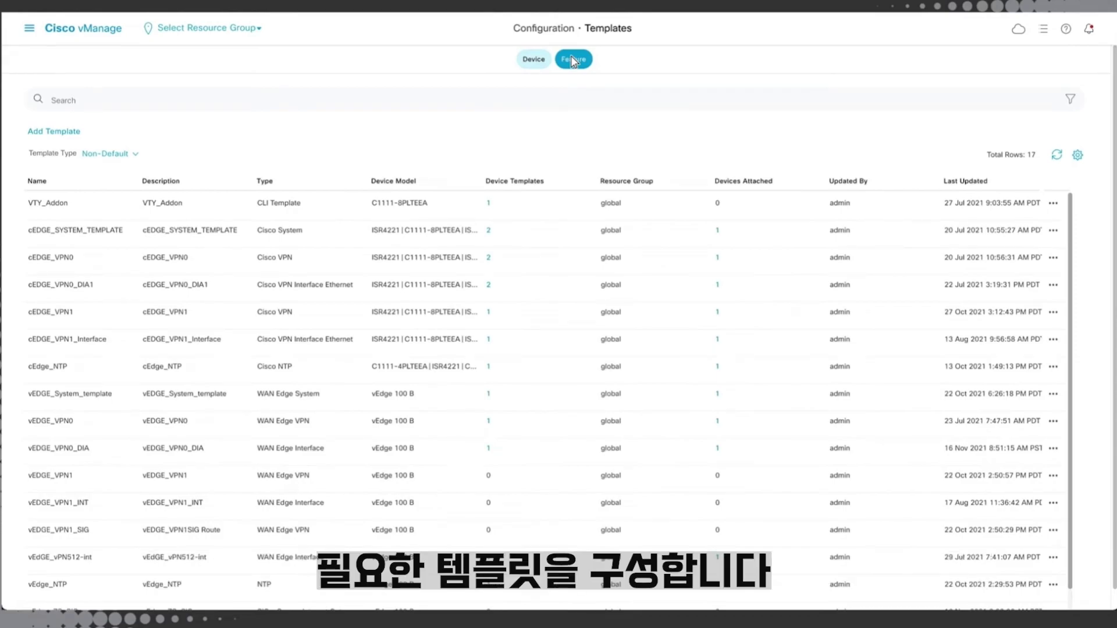
left_click(54, 132)
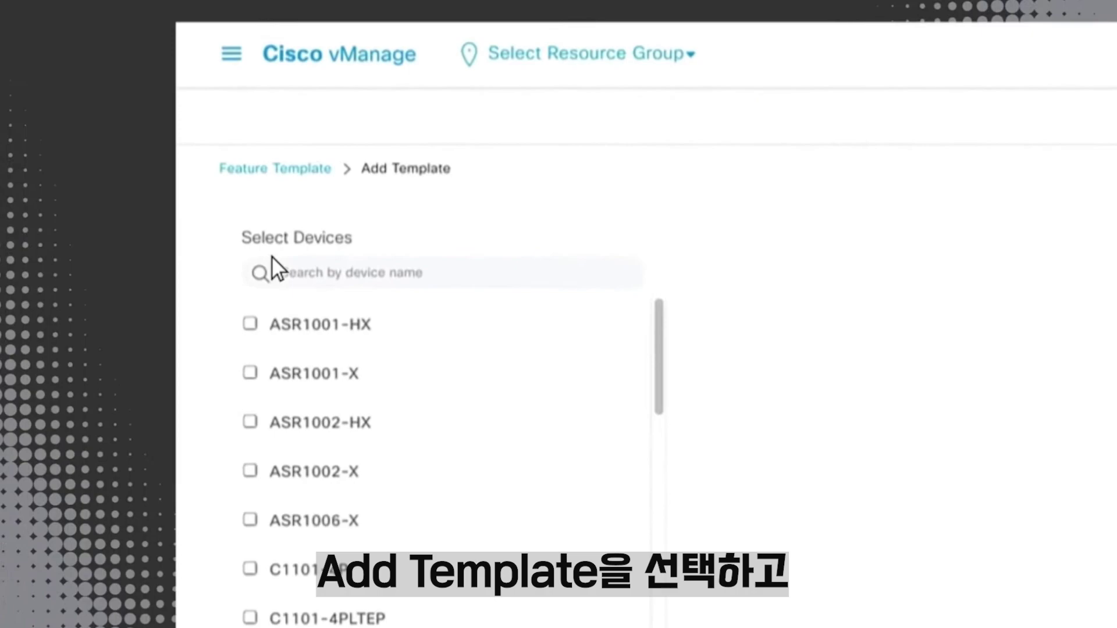
Select ISR4221 as the device model and choose the Cisco SIG Credentials template type.
left_click(417, 283)
type("4221")
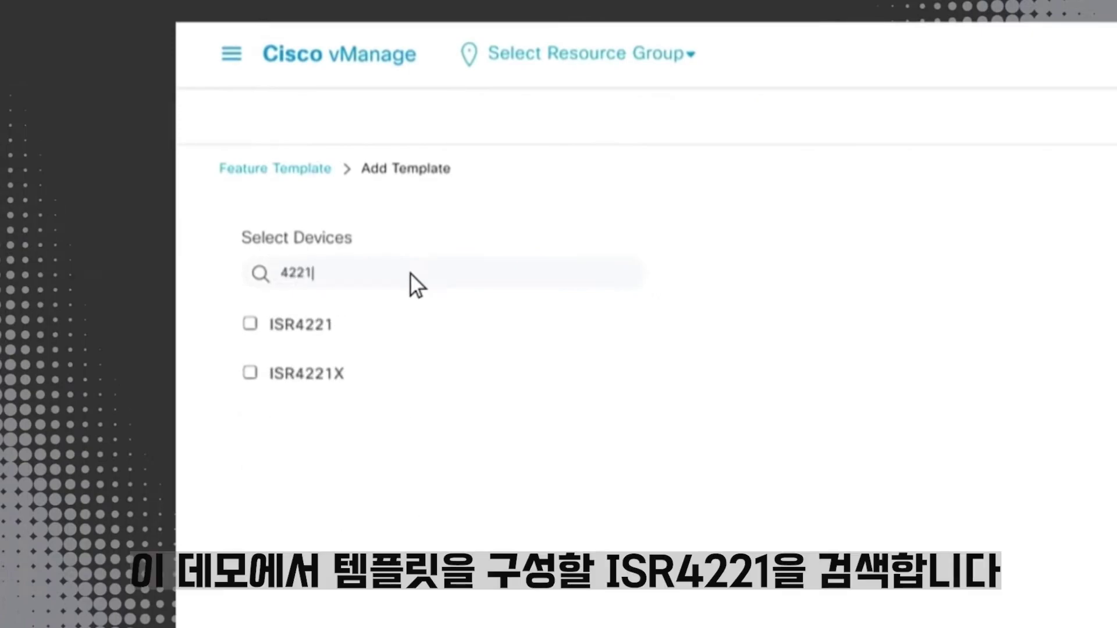
left_click(297, 324)
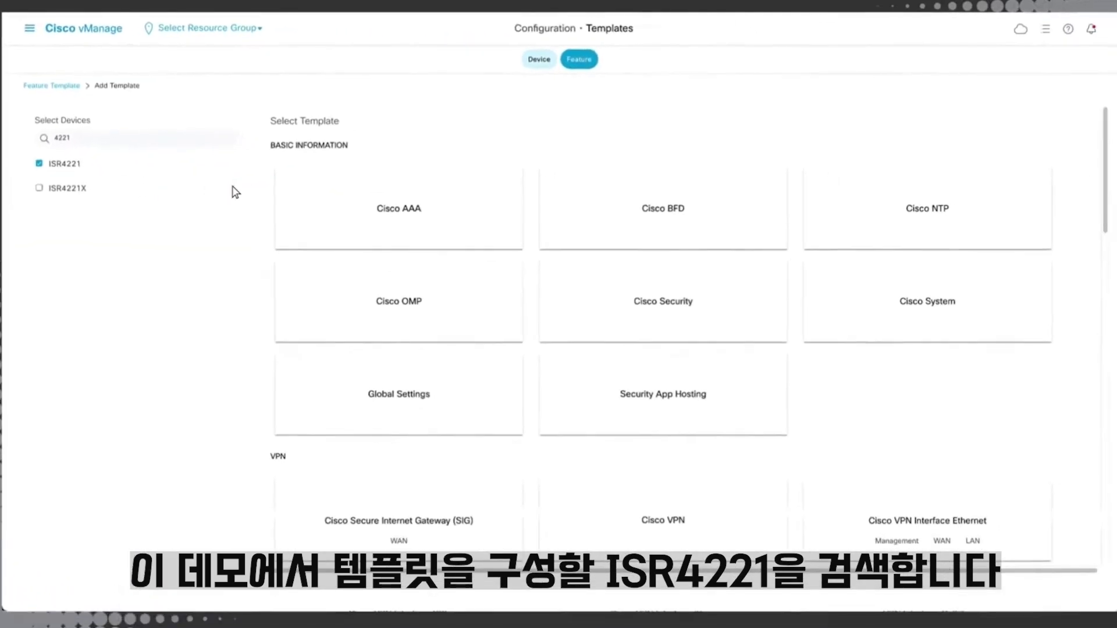
scroll(319, 202, "down", 15)
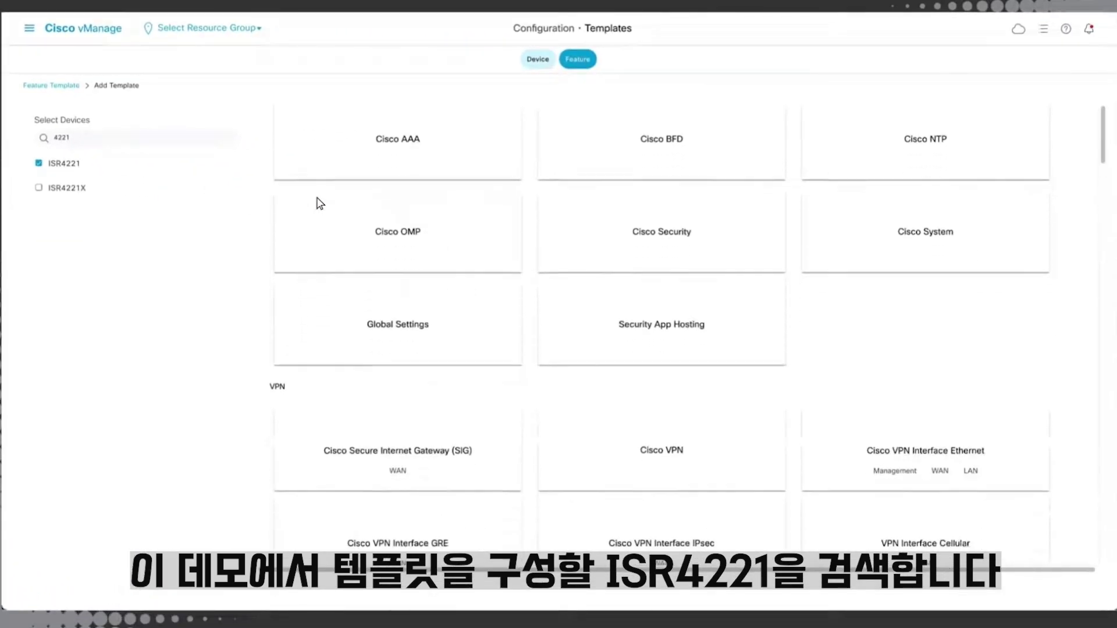
scroll(320, 202, "down", 2)
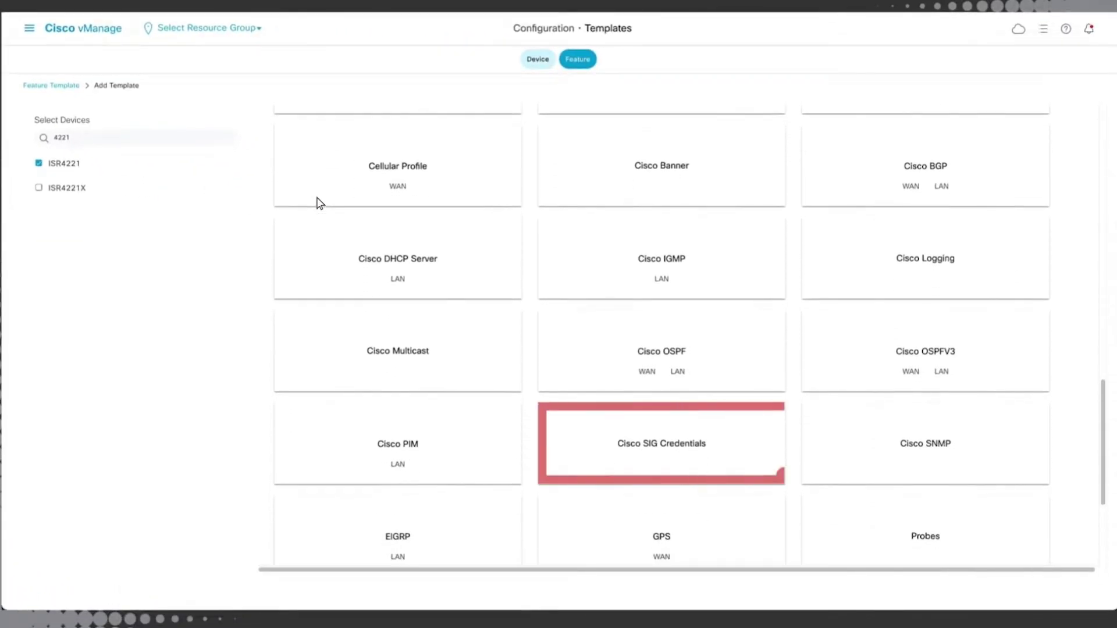
left_click(629, 455)
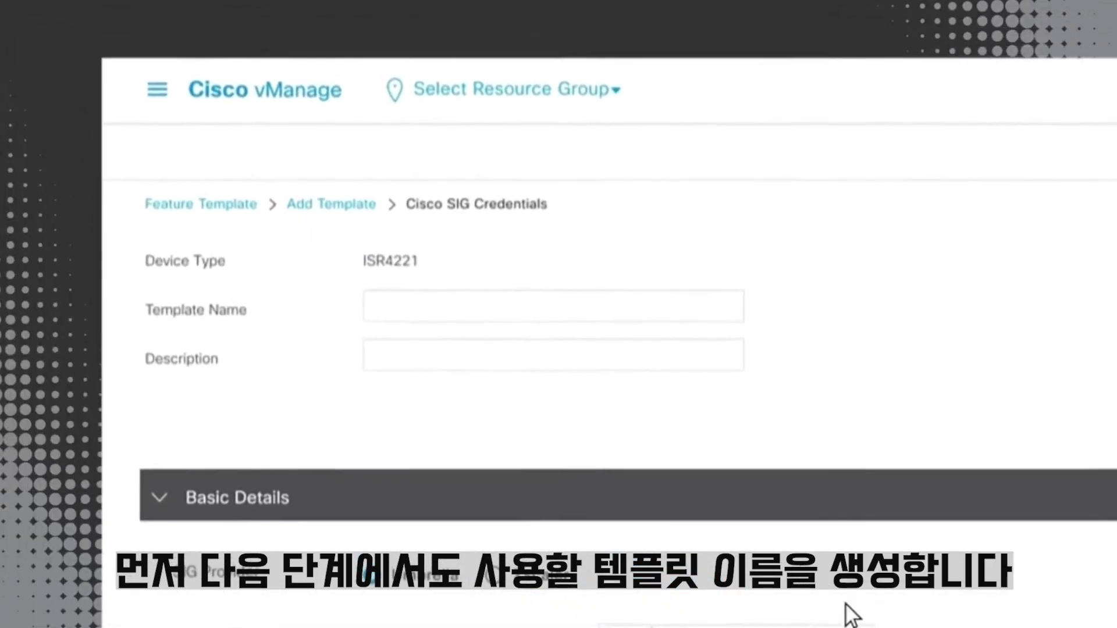
Name and describe the template cEdge_CREDS_ZS_SIG and select Zscaler as the SIG provider.
left_click(389, 308)
type("cE")
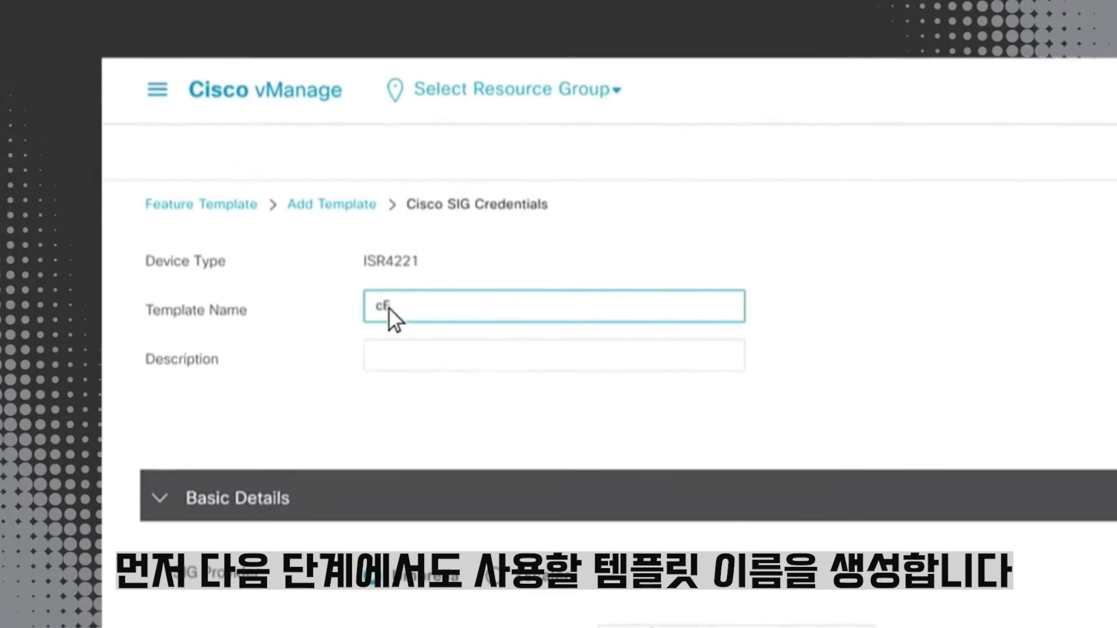
type("dge_CREDS_ZS_SIG")
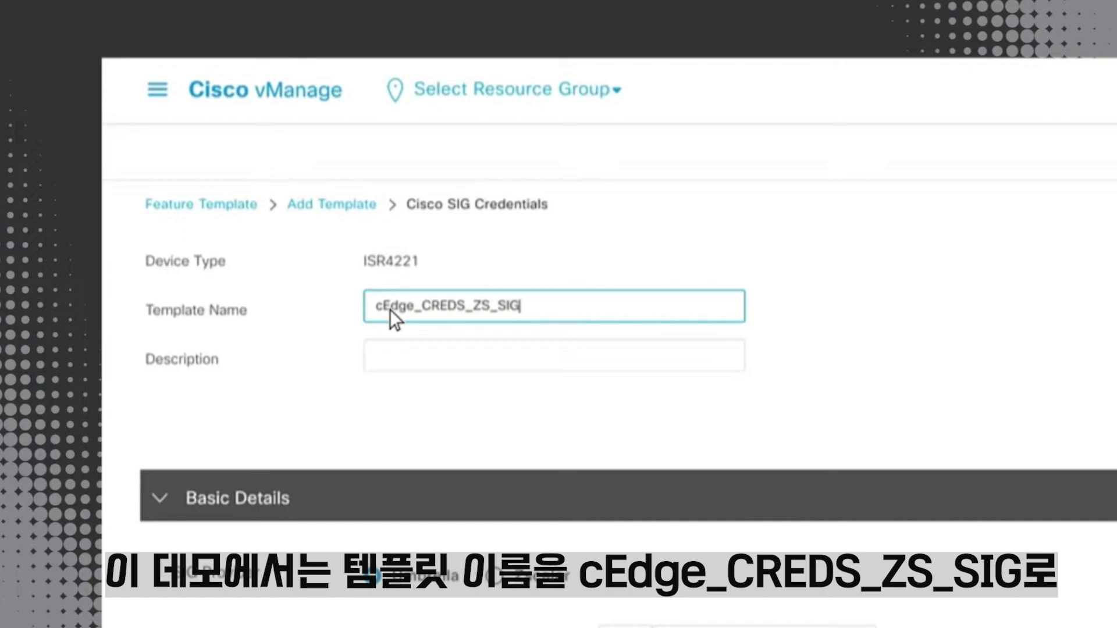
key("ctrl+a")
key("ctrl+c")
left_click(389, 354)
key("ctrl+v")
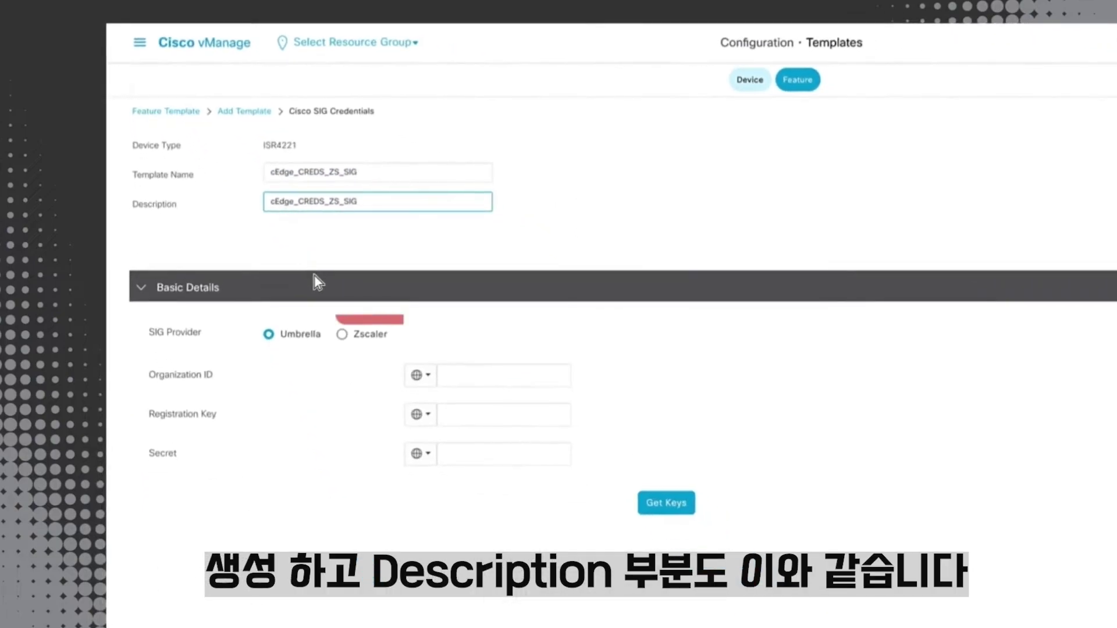
left_click(343, 335)
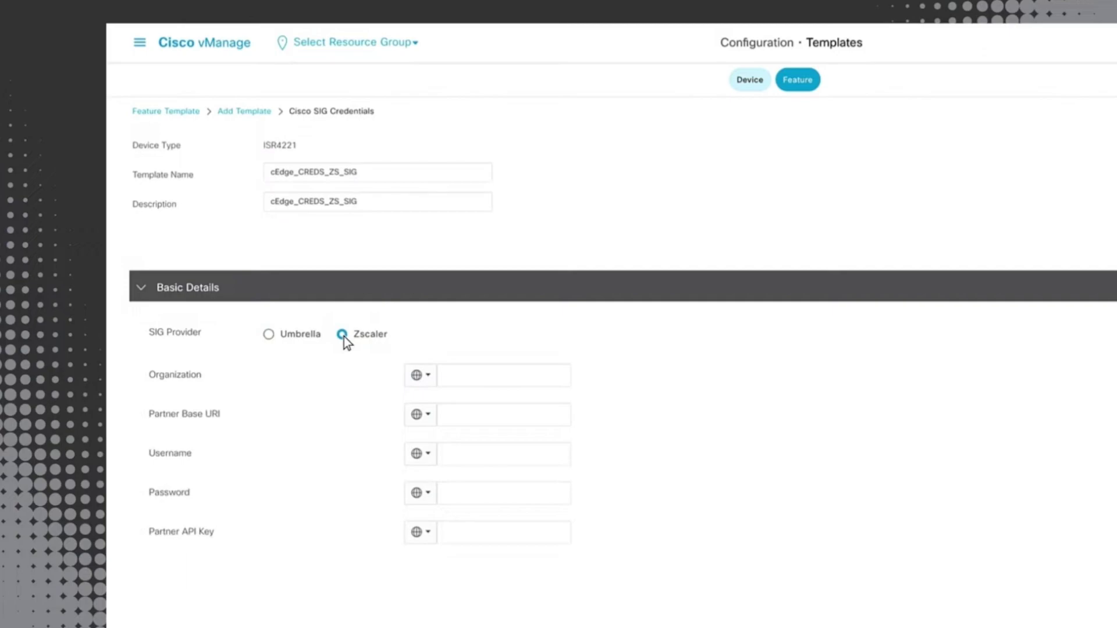
Enter organization bd-viptela.com, base URI zsapi.zscalerbeta.net/api/v1, the account username and the partner API key.
left_click(458, 386)
type("bd-viptela.com")
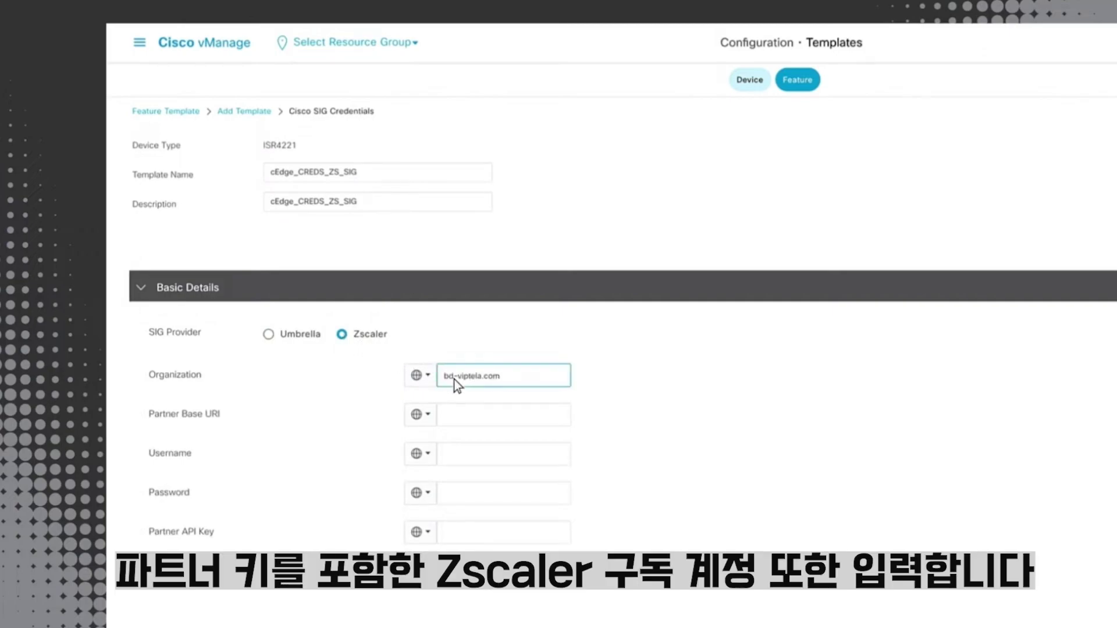
left_click(454, 421)
type("zsapi.zscalerbeta.net/api/v1")
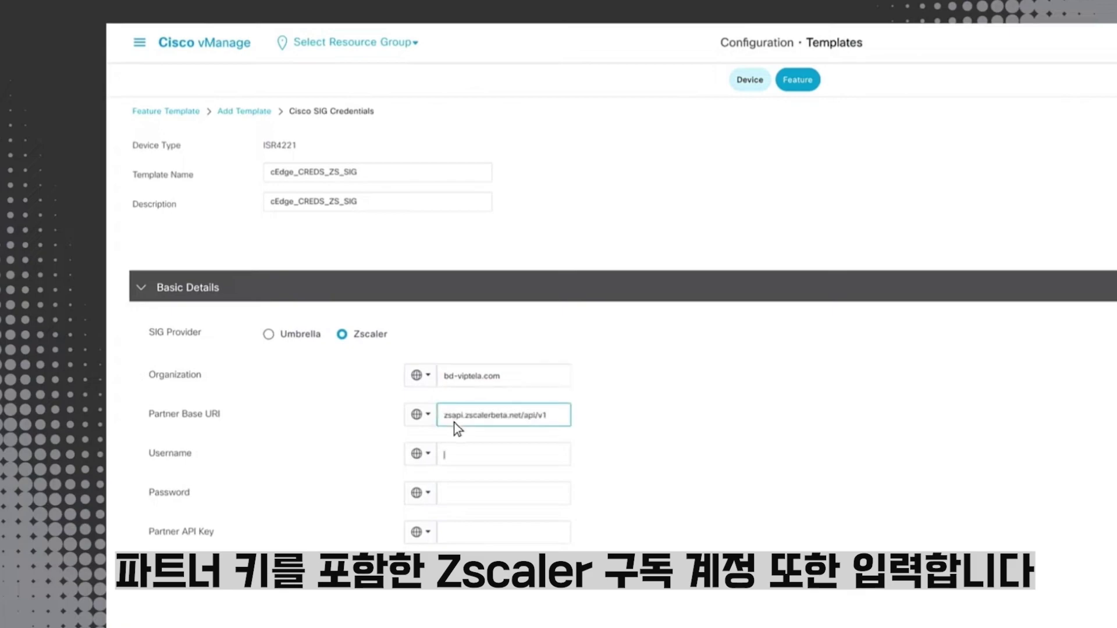
left_click(454, 456)
left_click(454, 490)
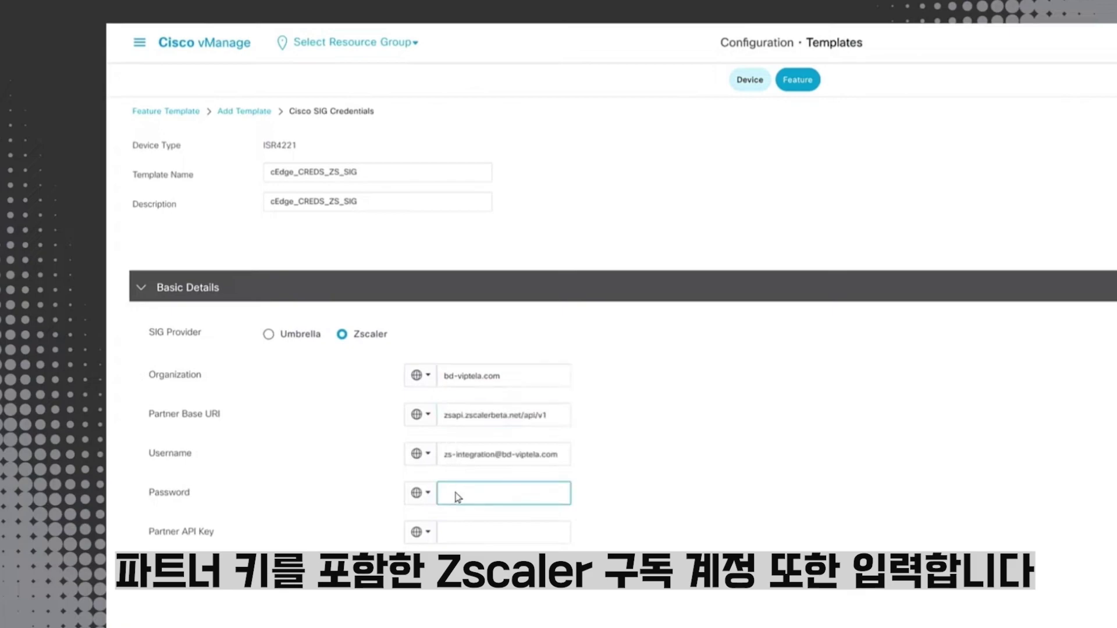
left_click(456, 536)
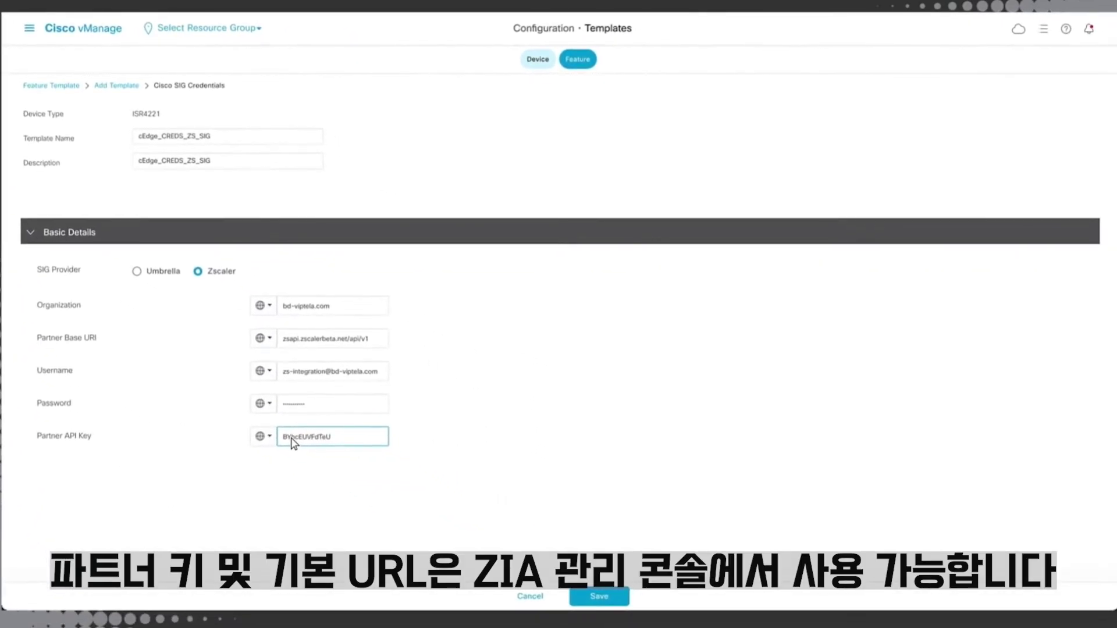
Save cEdge_CREDS_ZS_SIG, then start a Cisco Secure Internet Gateway (SIG) template for ISR4221.
left_click(599, 596)
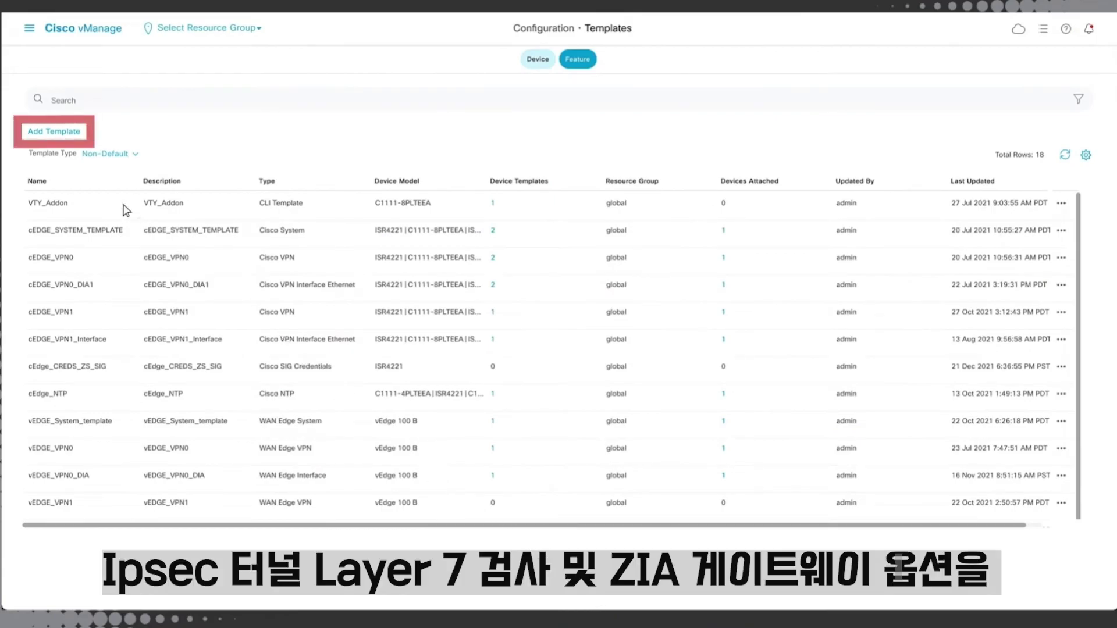
left_click(36, 138)
left_click(39, 138)
type("4221")
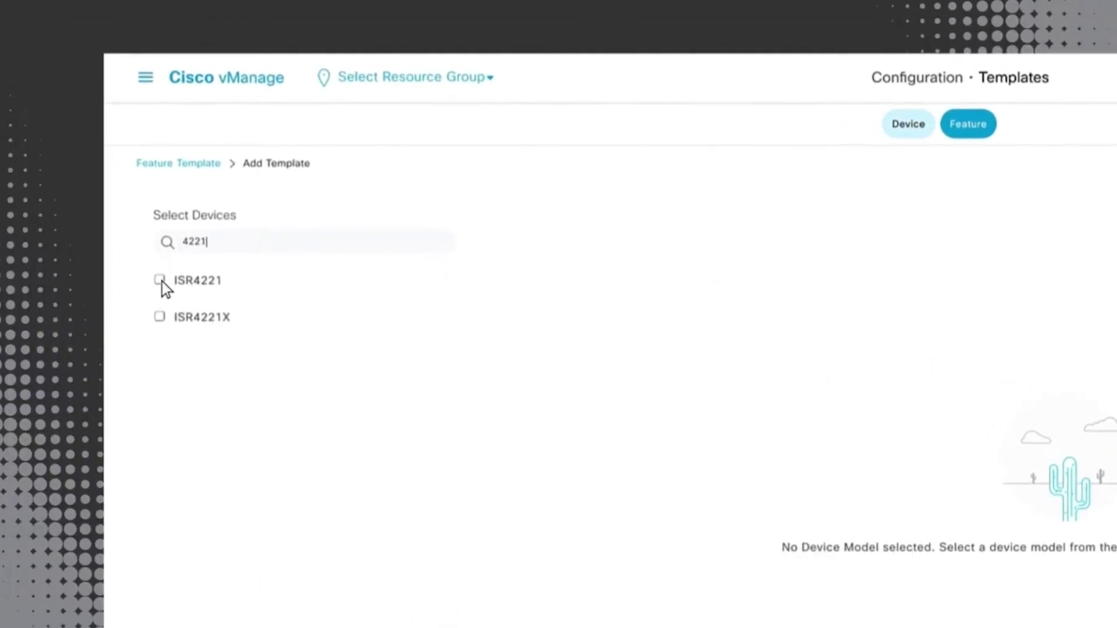
left_click(159, 279)
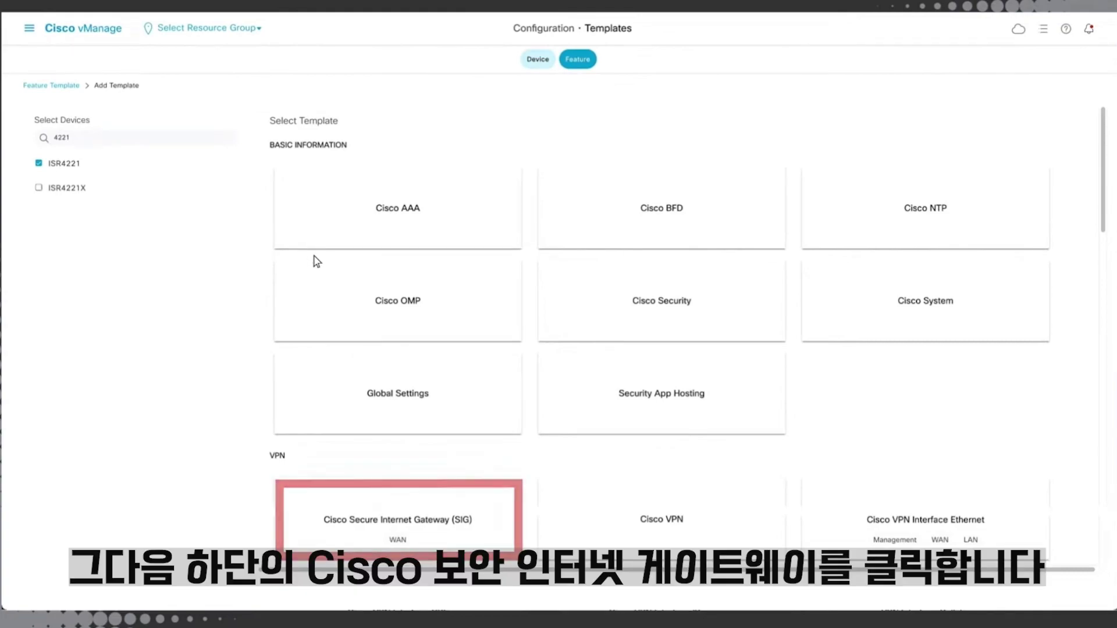
left_click(337, 522)
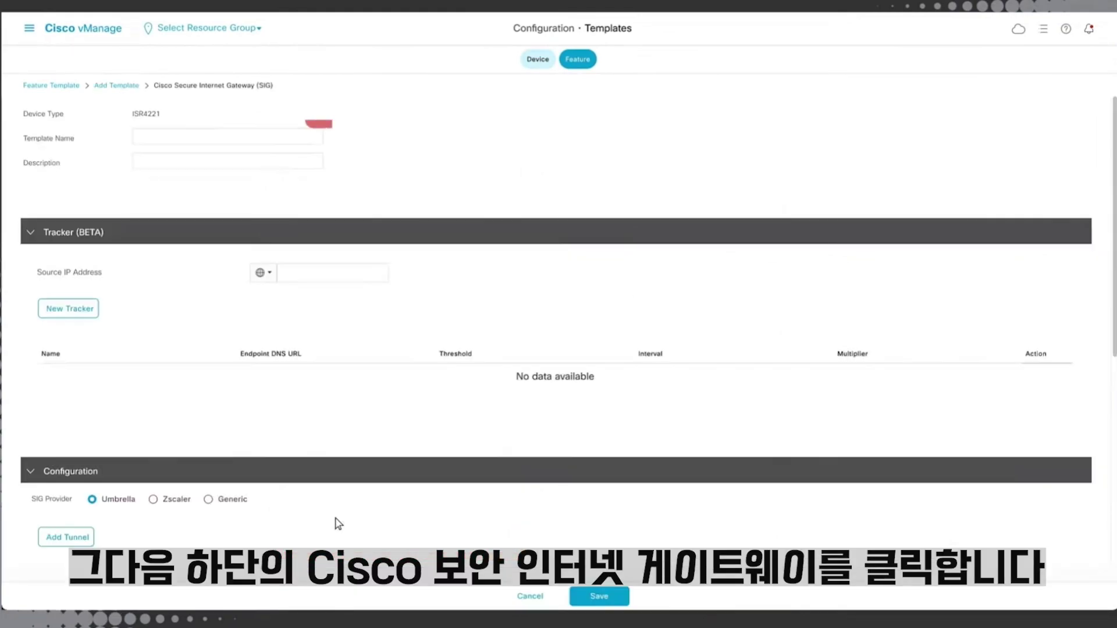
Name and describe the template cEDGE_ZS_SIG and make the tracker source IP device-specific key vpn_trackersrcip.
left_click(250, 138)
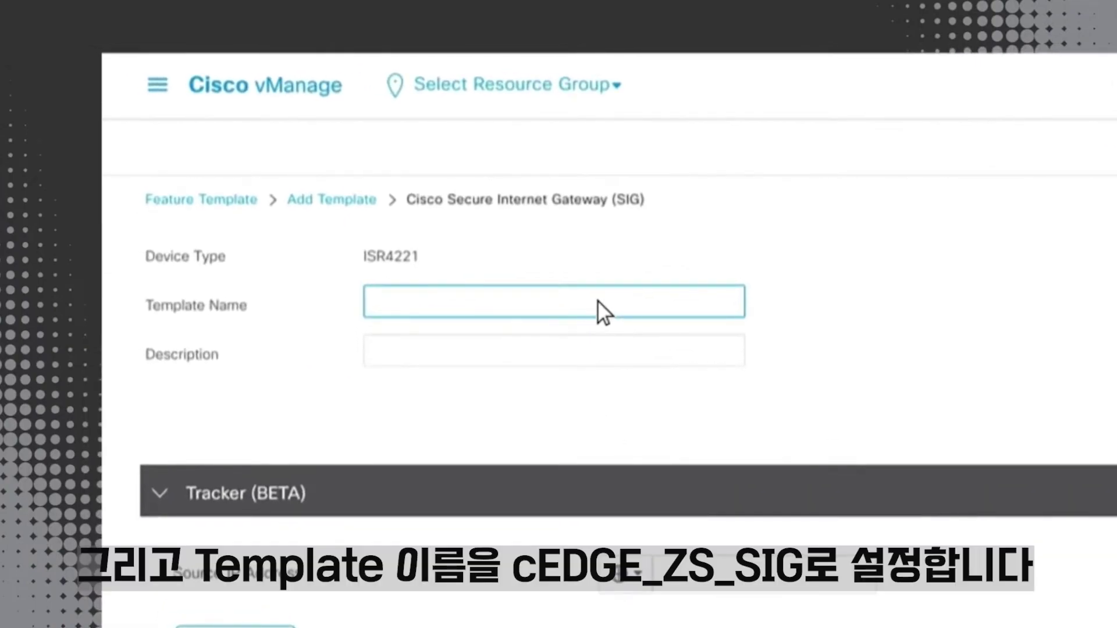
type("cEDGE_ZS_SIG")
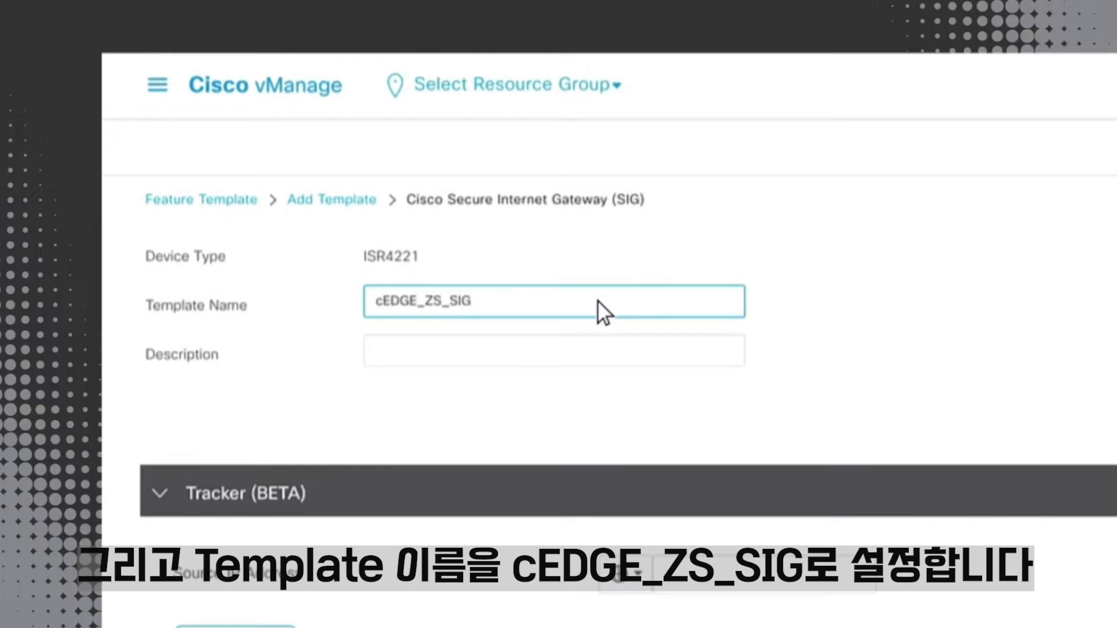
left_click(396, 349)
key("ctrl+v")
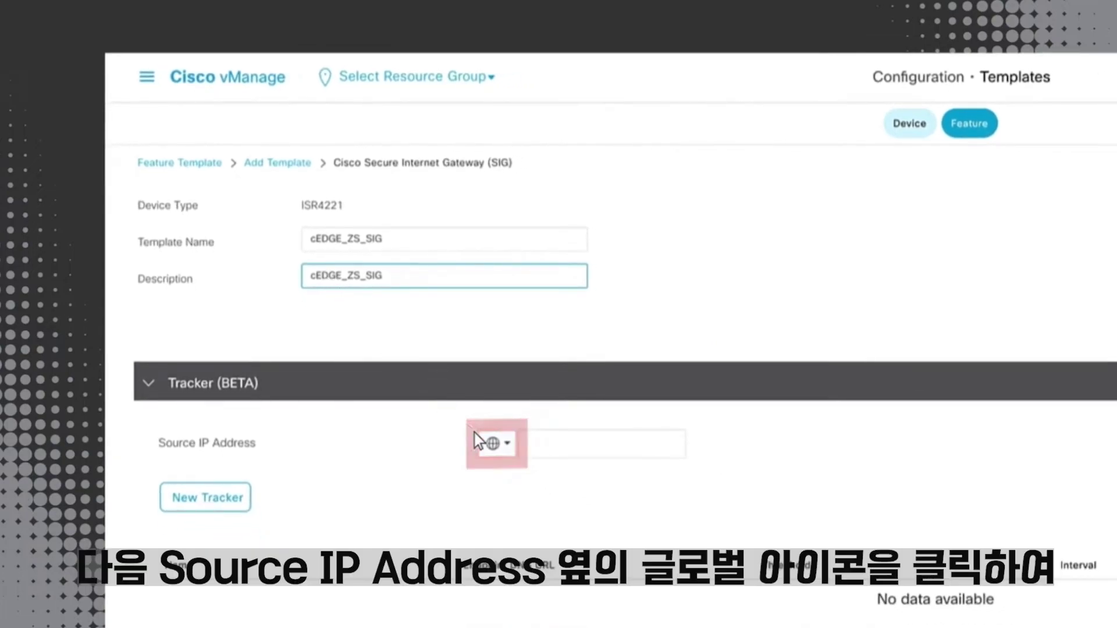
left_click(492, 448)
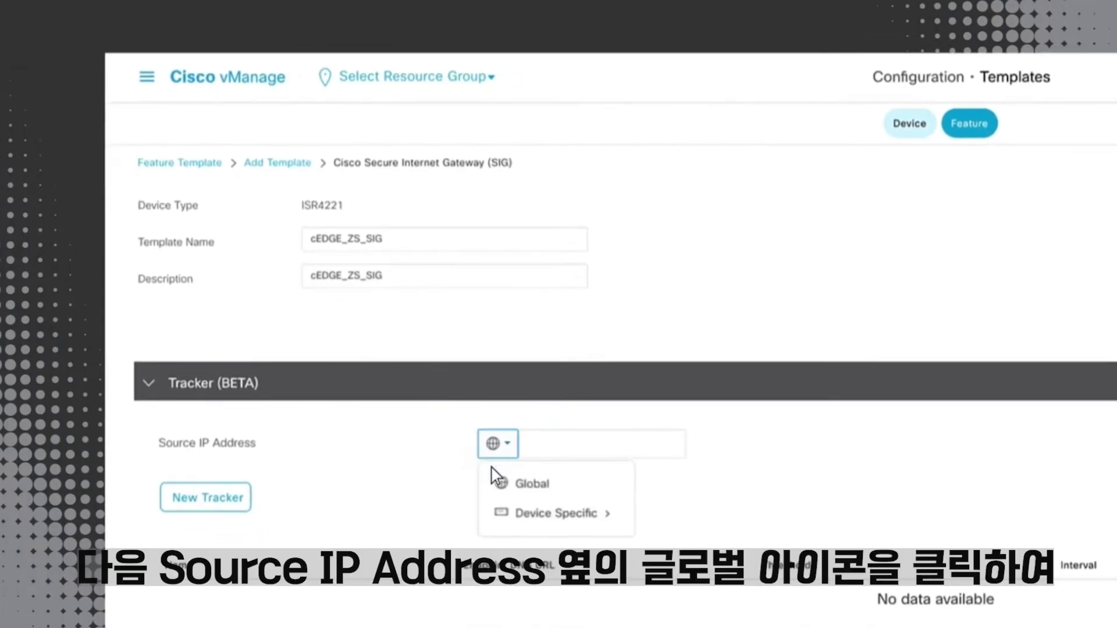
mouse_move(492, 514)
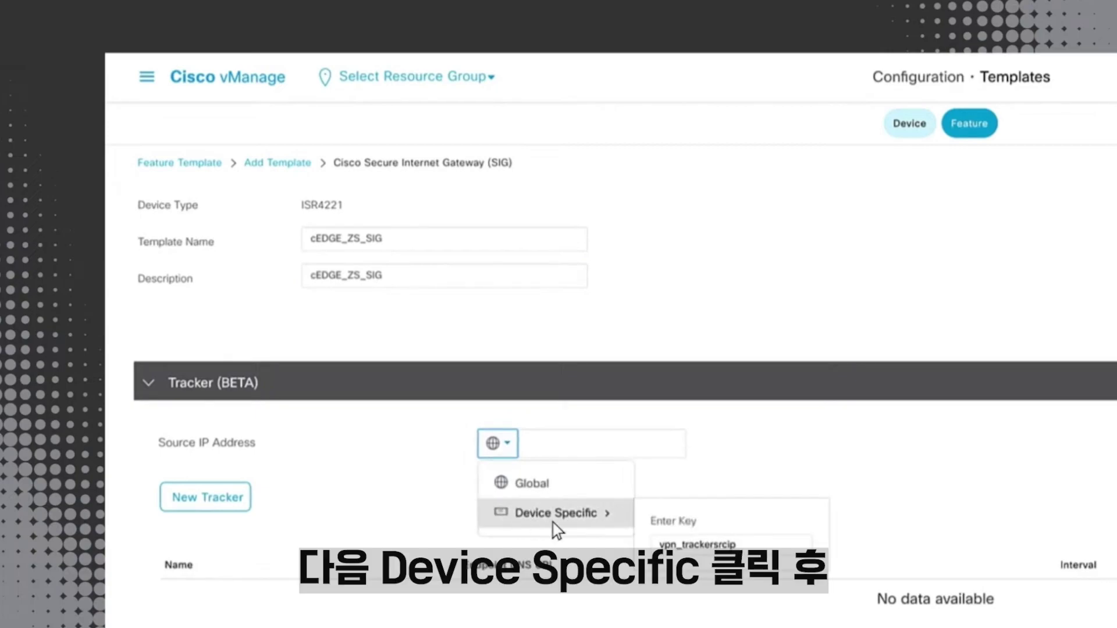
key("Return")
scroll(727, 544, "down", 5)
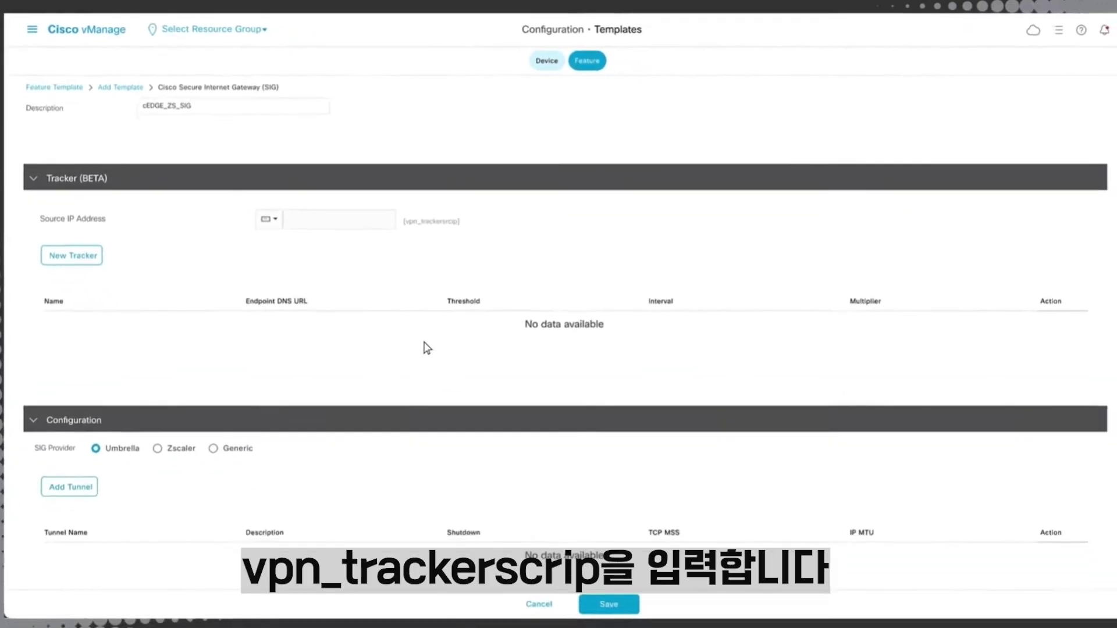
scroll(420, 343, "down", 2)
Choose Zscaler as the tunnel provider and start tunnel ipsec101 with global description 'Pri DC Tunnel 1'.
left_click(153, 211)
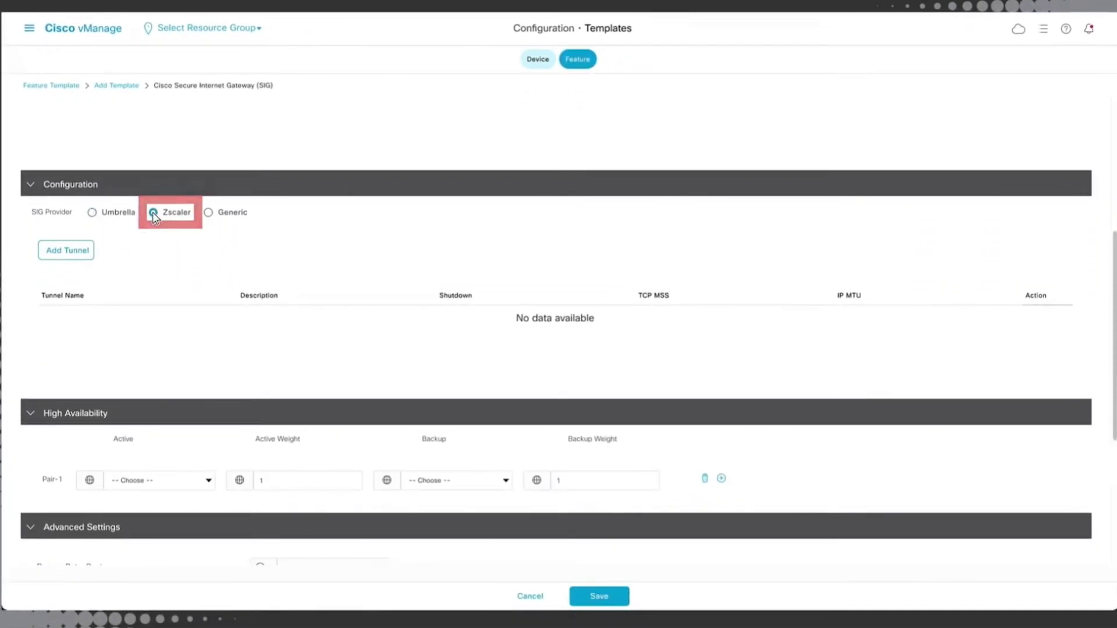
left_click(66, 251)
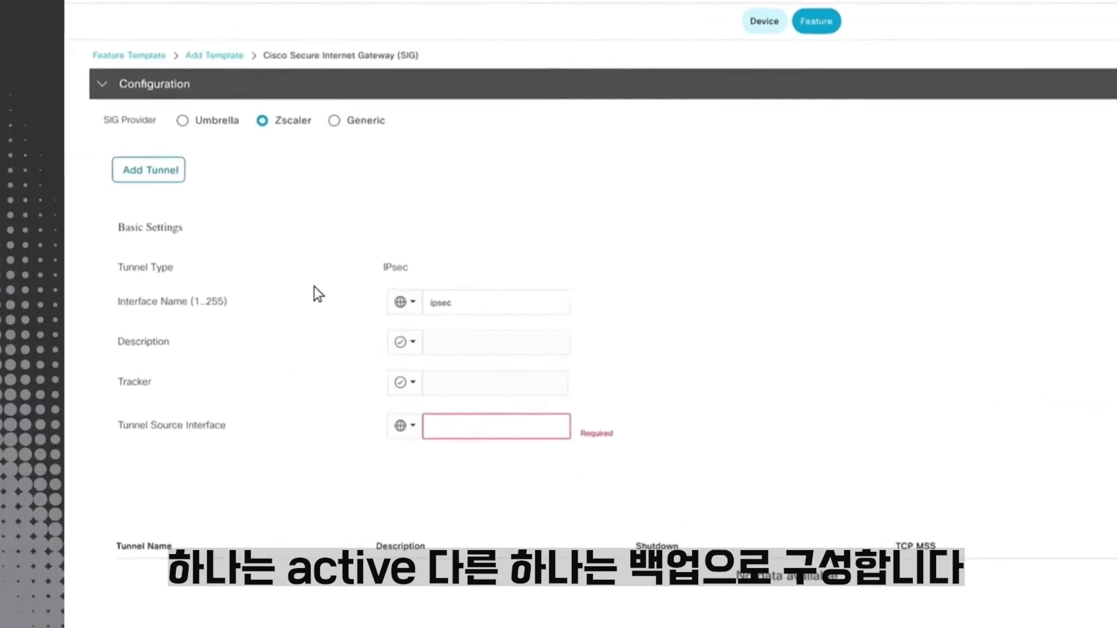
left_click(483, 305)
type("101")
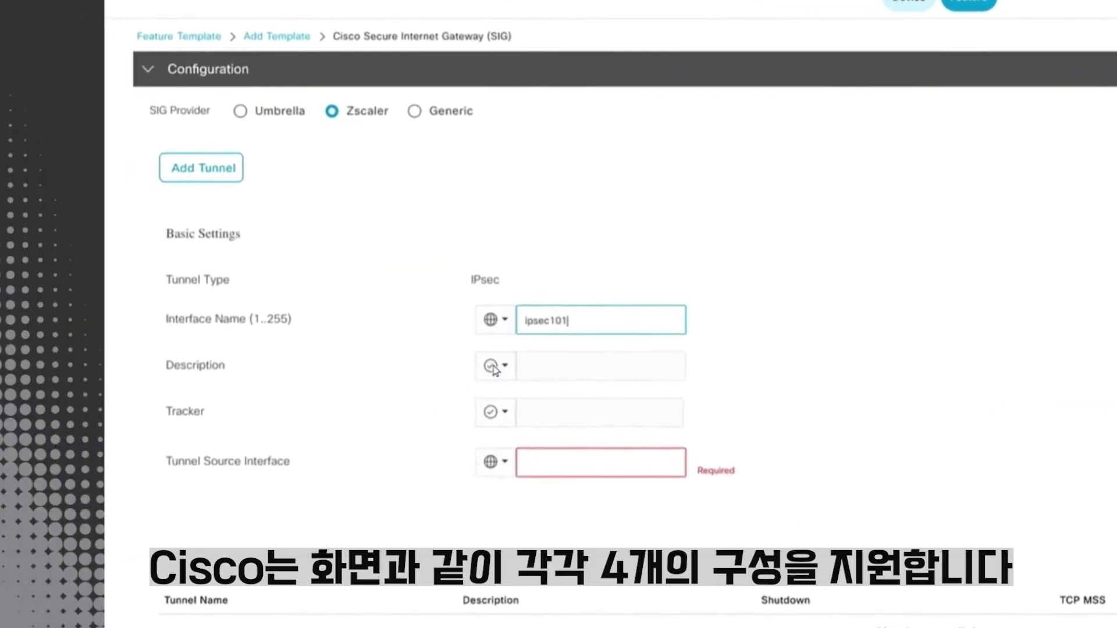
left_click(493, 366)
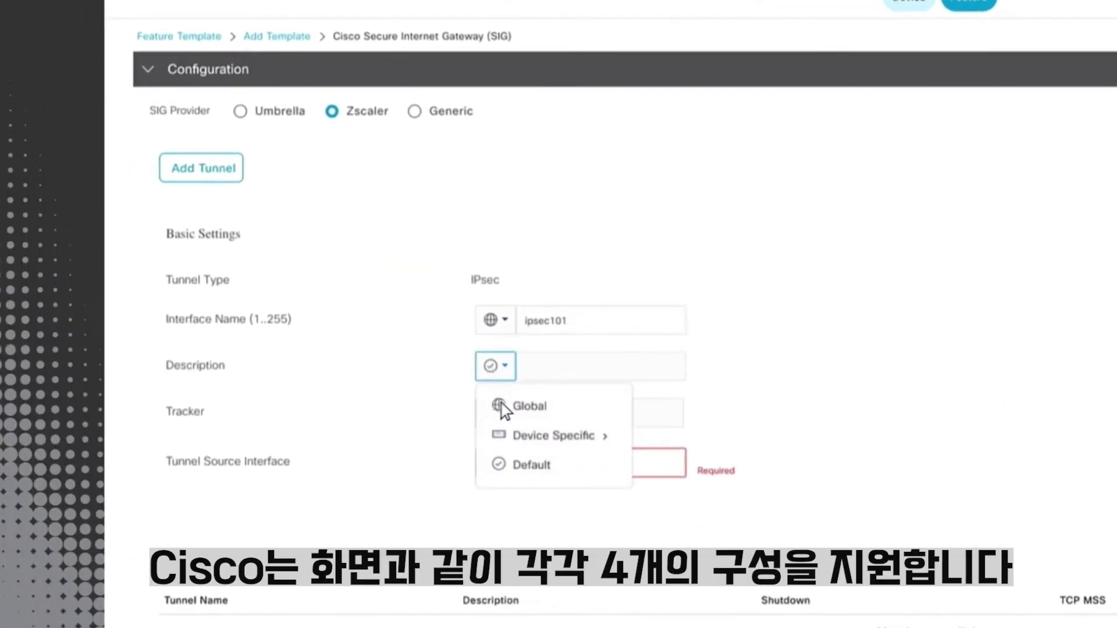
left_click(501, 405)
type("Pri DC Tunnel 1")
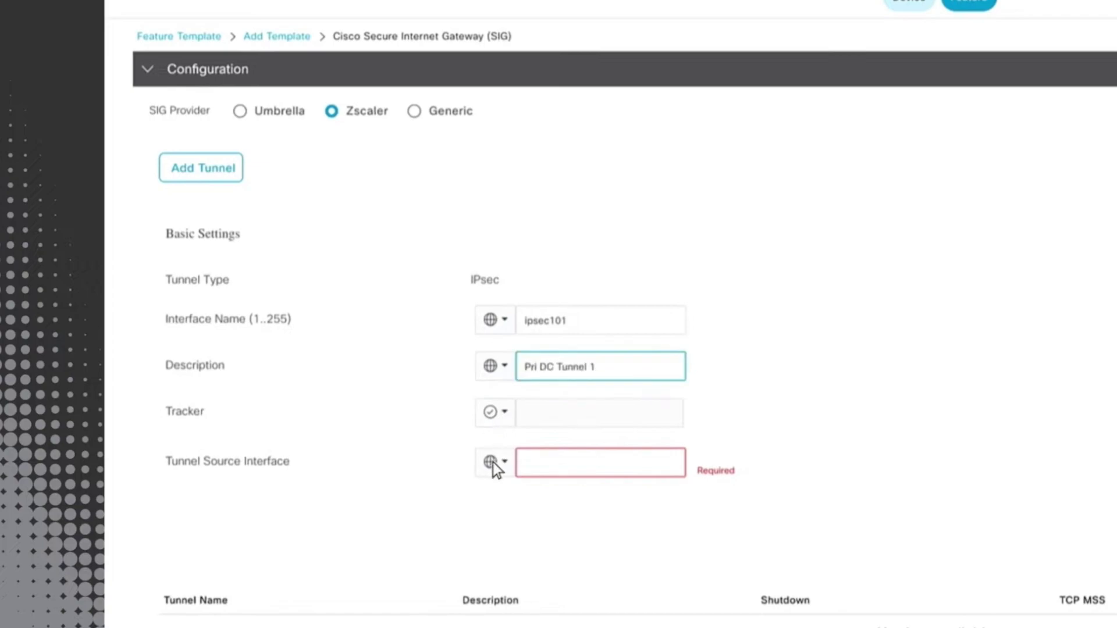
Set the tunnel's source interface to device-specific key pri_dc_tun1_int and add it.
left_click(494, 463)
left_click(500, 410)
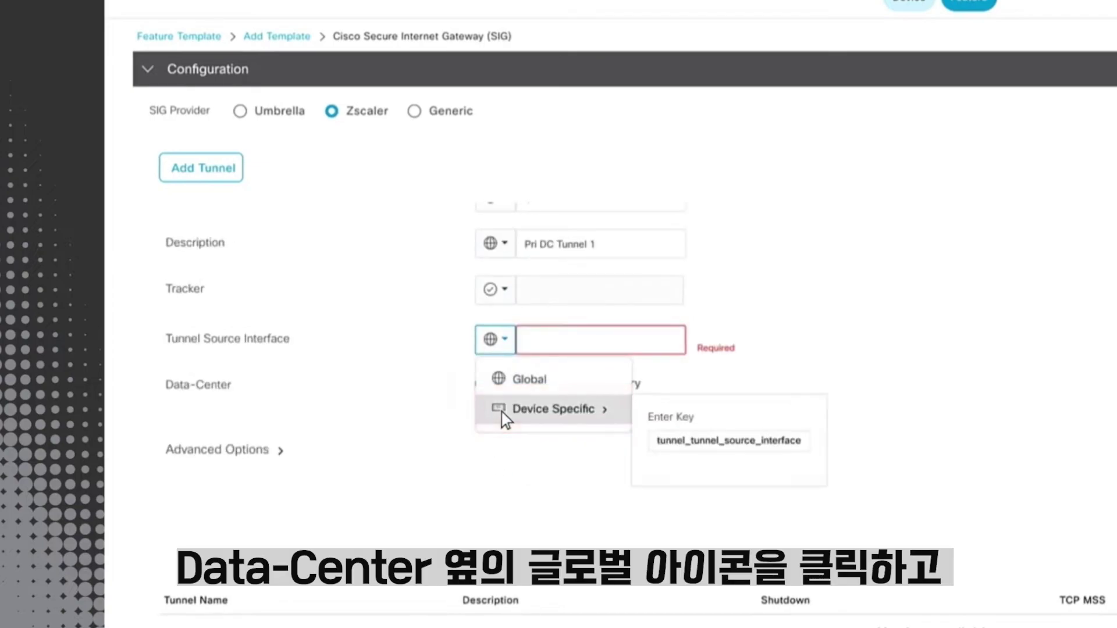
left_click(739, 442)
type("pri_dc_tun1_int")
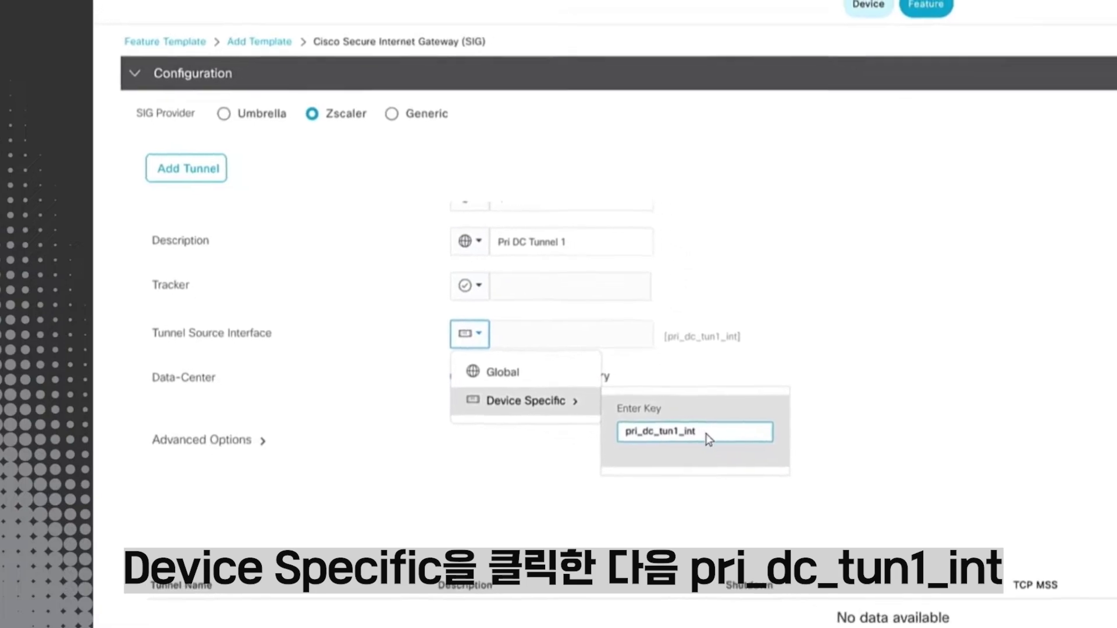
key("Return")
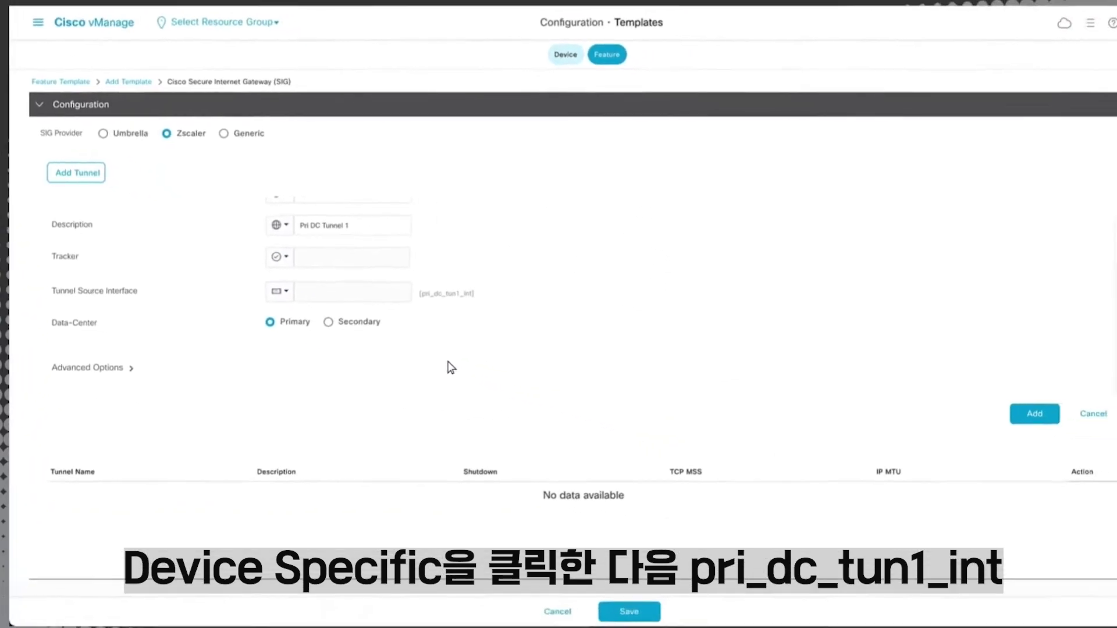
left_click(1034, 413)
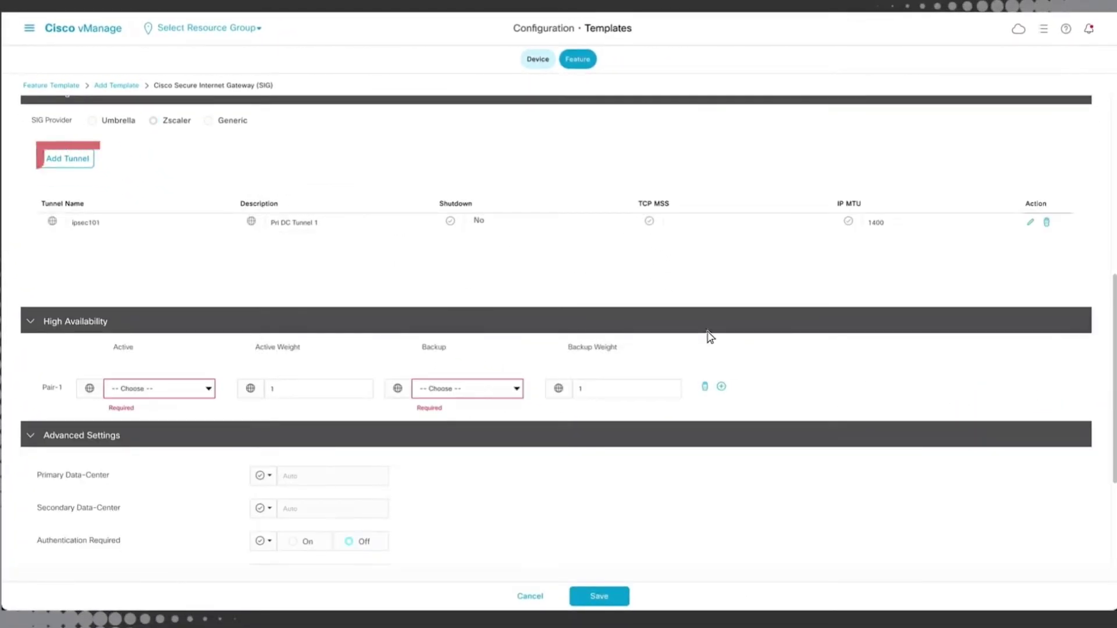
Add tunnel ipsec201, described 'Sec DC Tunnel 1', source key sec_dc_tun1_int, on the secondary data center.
left_click(77, 162)
type("201")
left_click(259, 259)
left_click(261, 284)
type("Sec DC Tunnel 1")
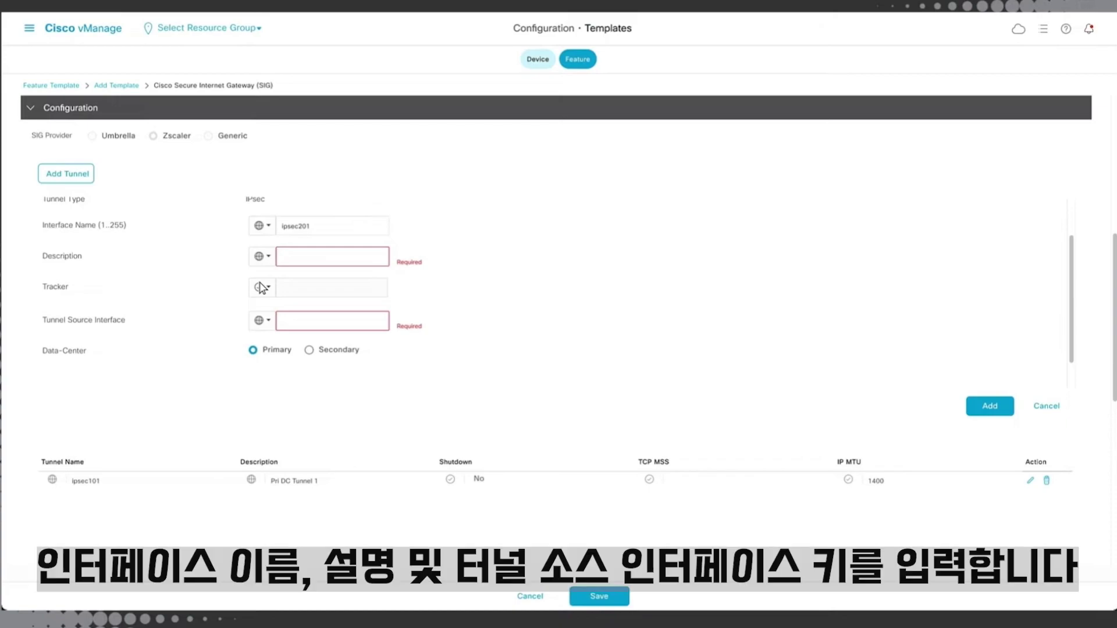
left_click(260, 320)
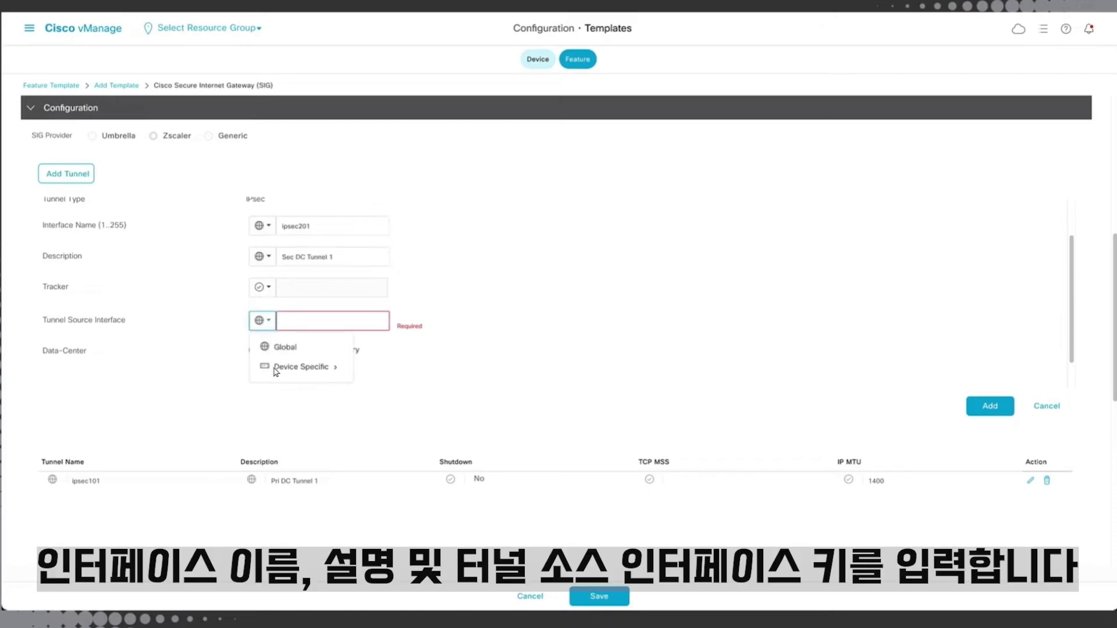
left_click(277, 367)
left_click(374, 361)
type("sec_dc_tun1_int")
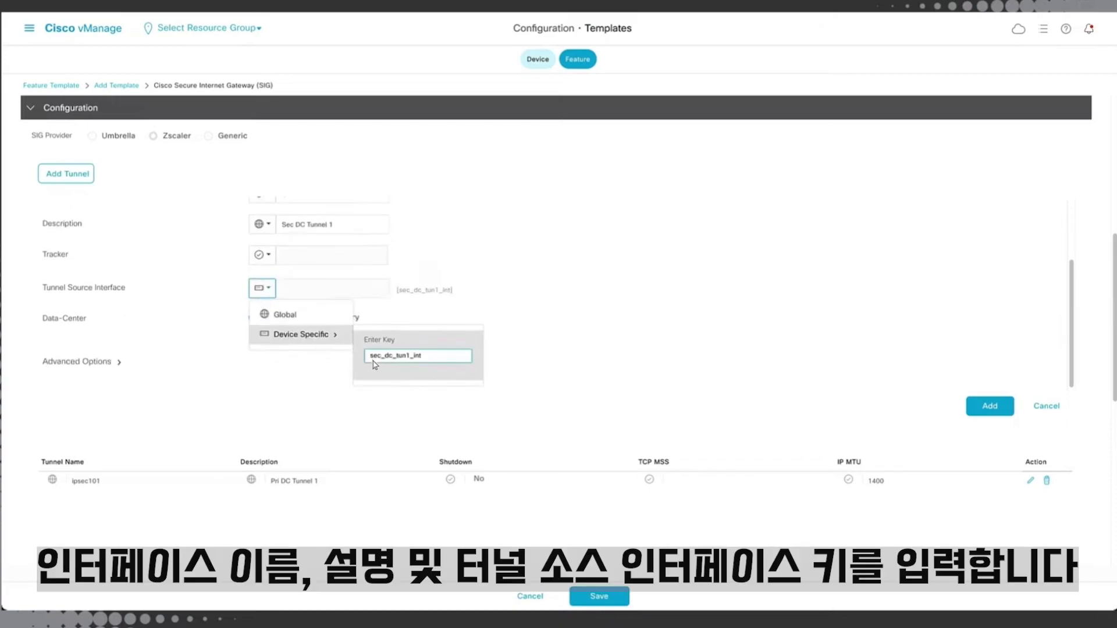
key("Return")
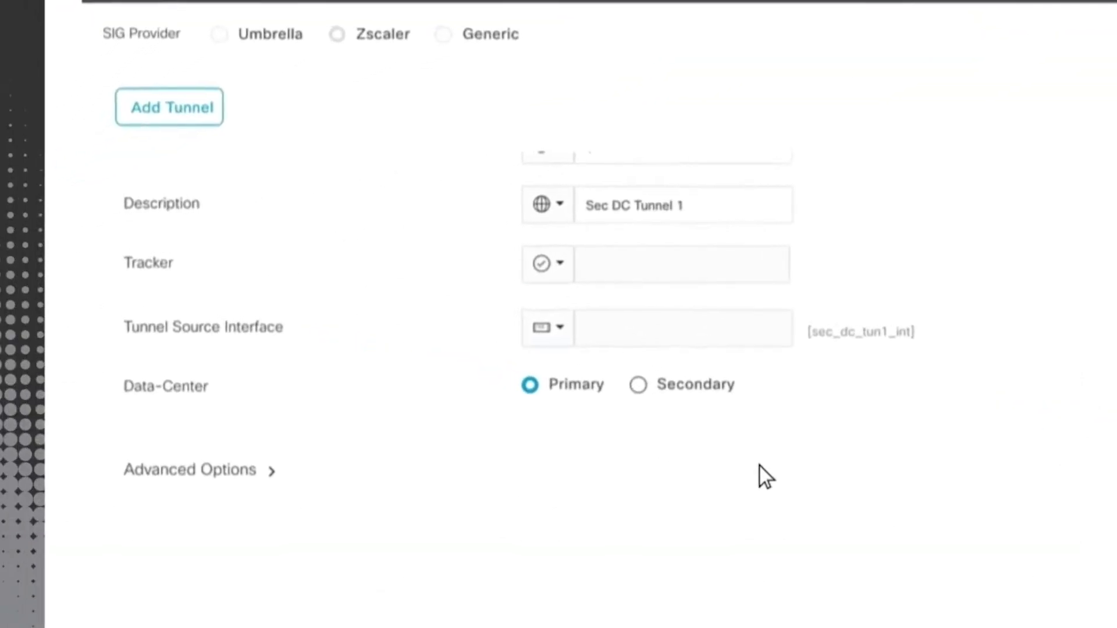
left_click(662, 389)
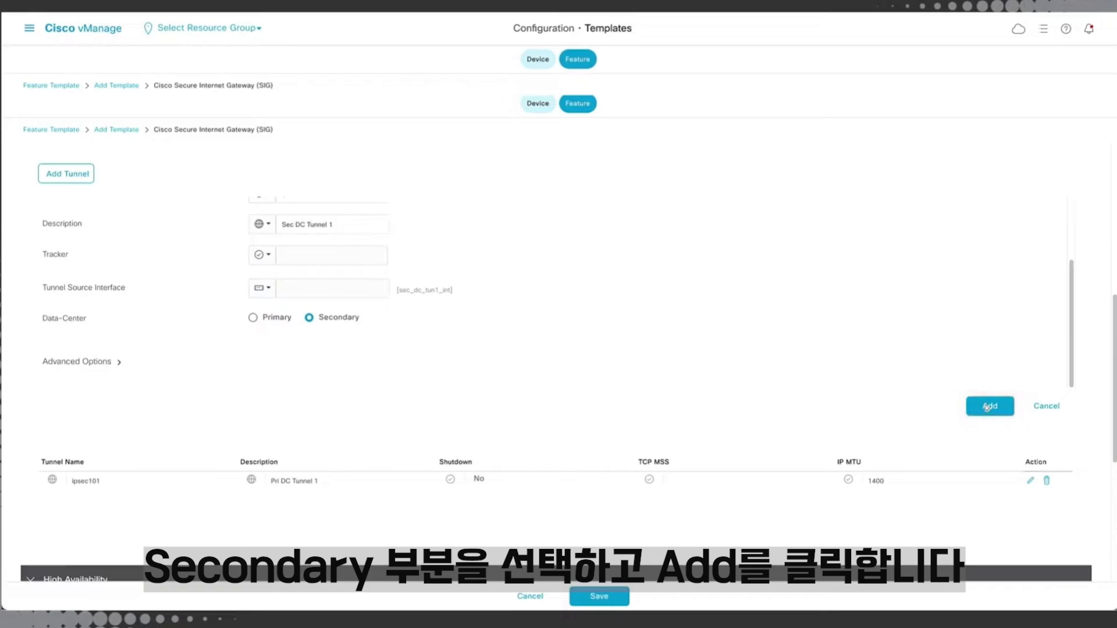
left_click(982, 405)
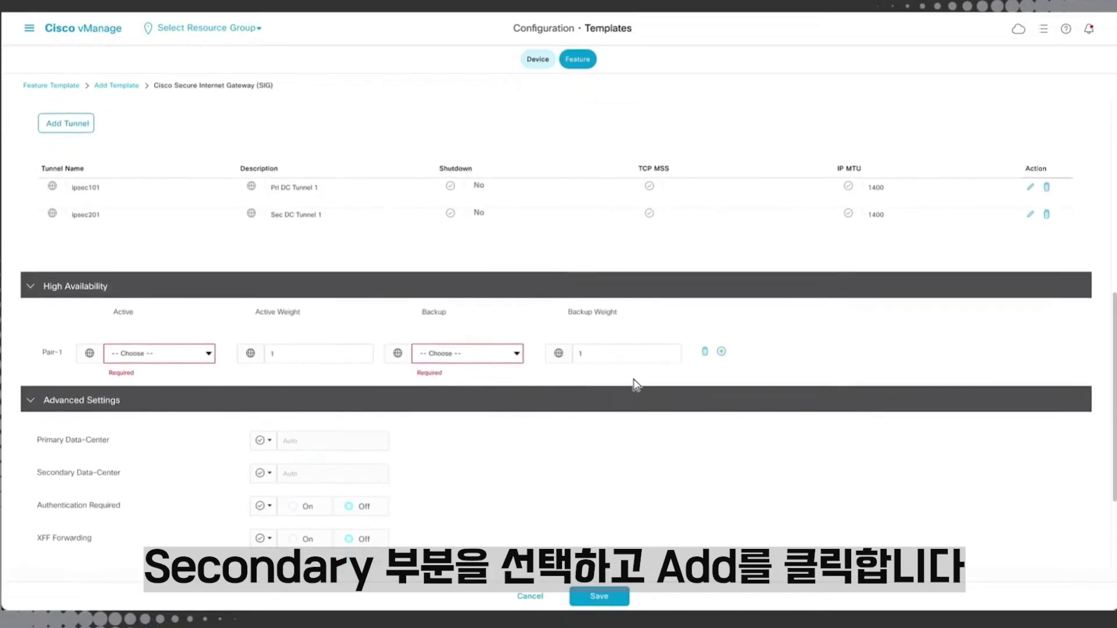
Pair ipsec101 as the active tunnel with ipsec201 as its backup.
left_click(243, 339)
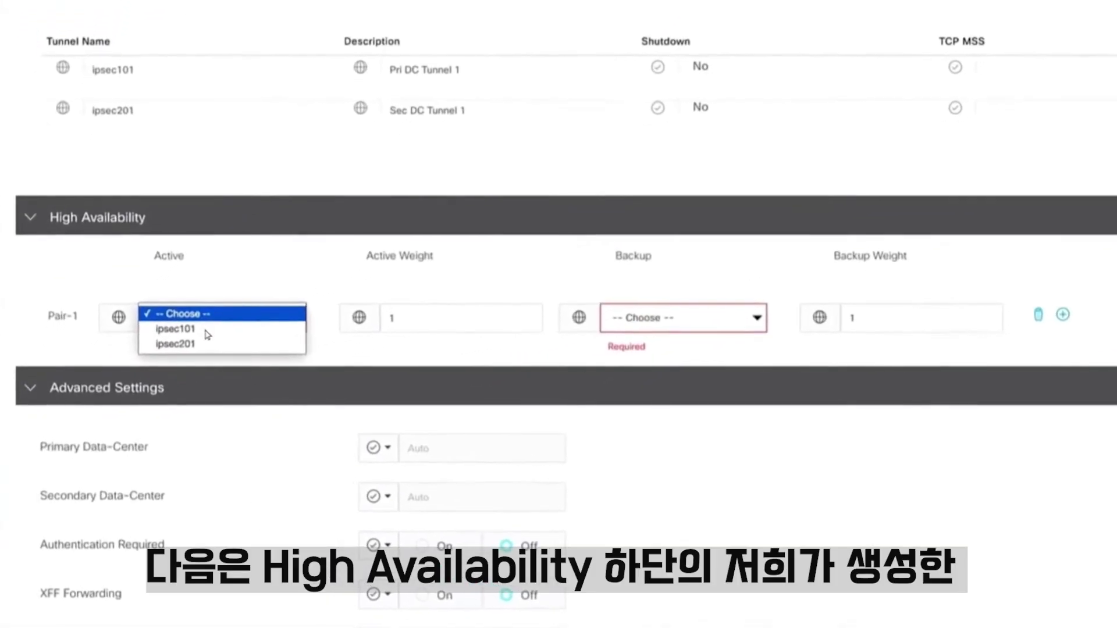
left_click(659, 334)
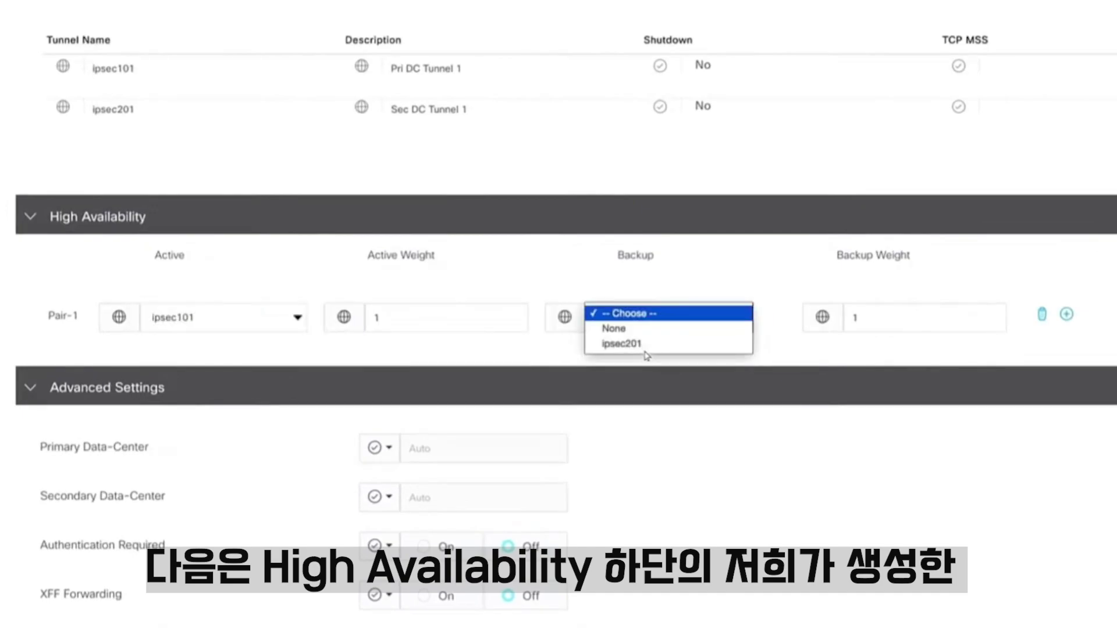
left_click(621, 344)
scroll(439, 377, "down", 1)
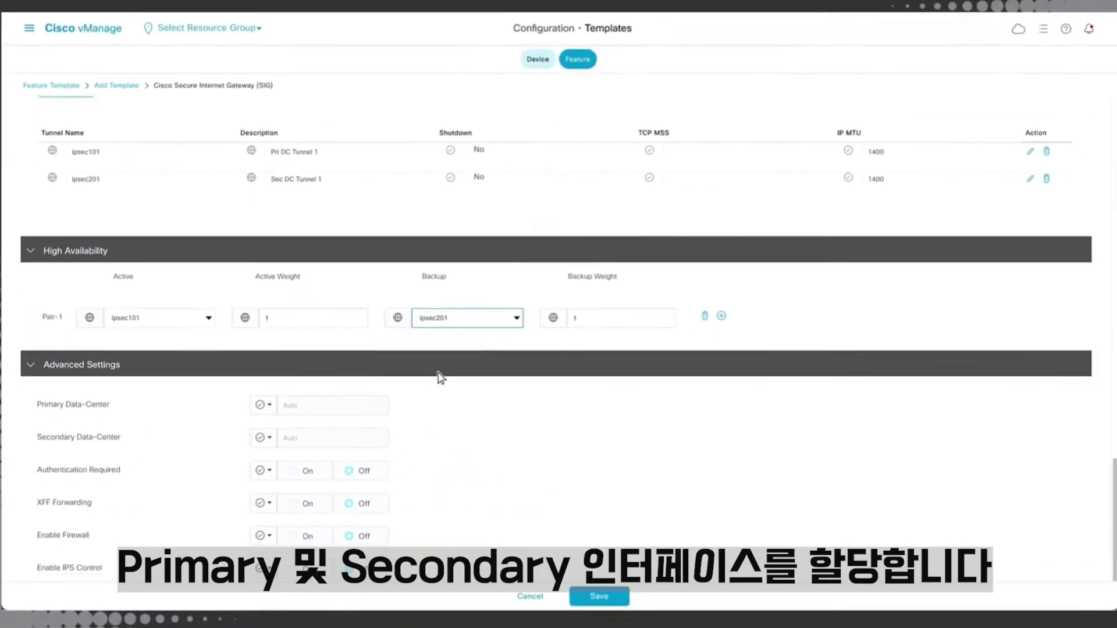
scroll(411, 399, "down", 2)
Turn on global AUP with AUP frequency 1 and save the SIG template.
left_click(260, 531)
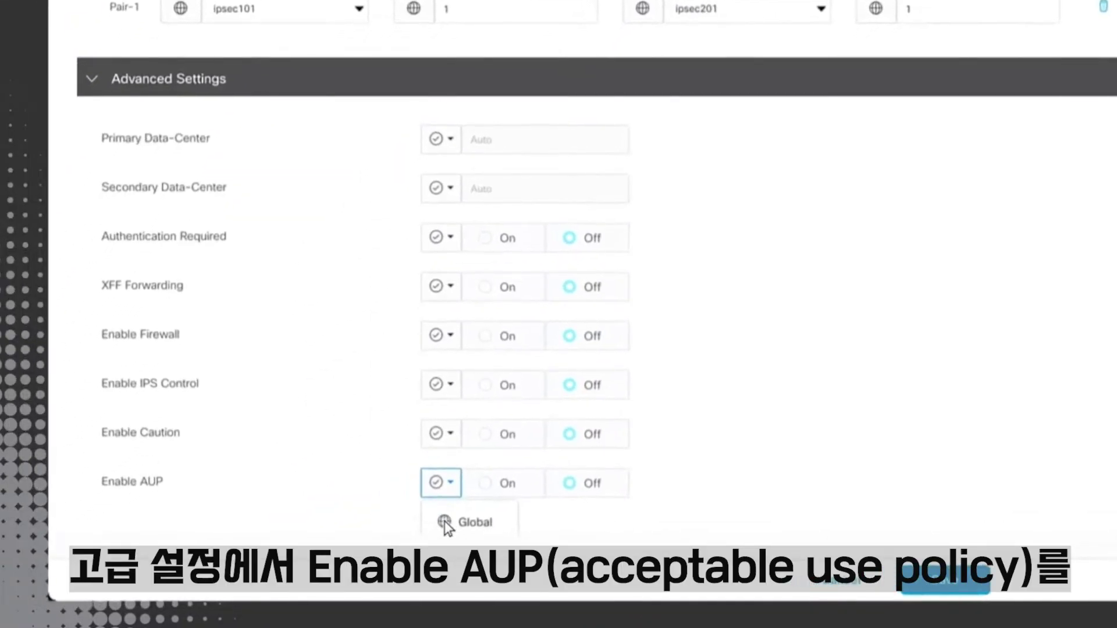
left_click(445, 522)
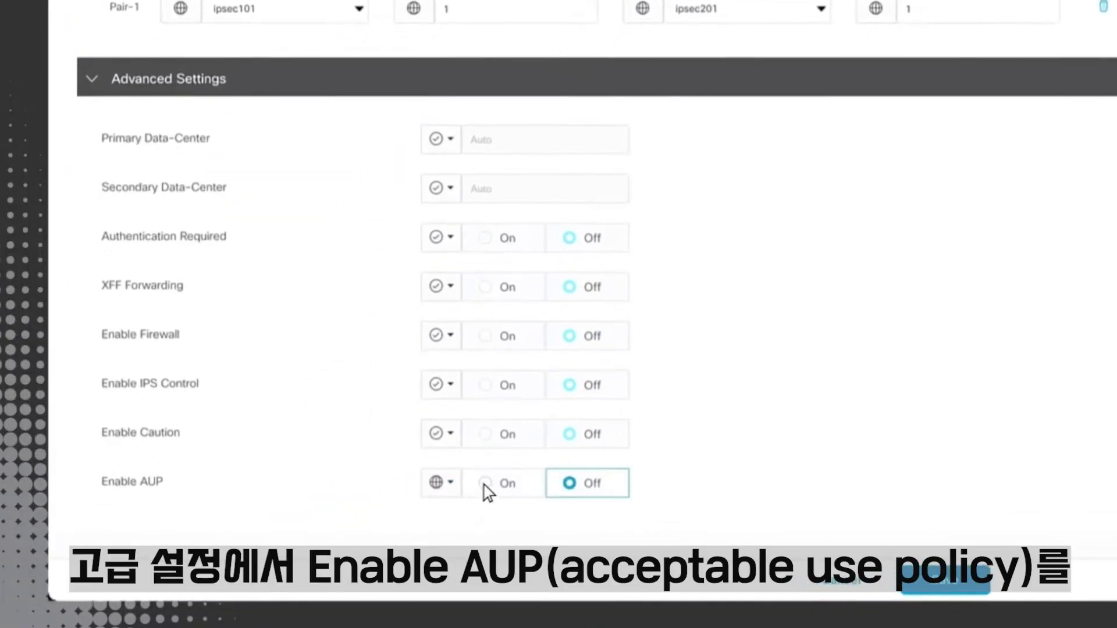
left_click(487, 484)
scroll(486, 491, "down", 3)
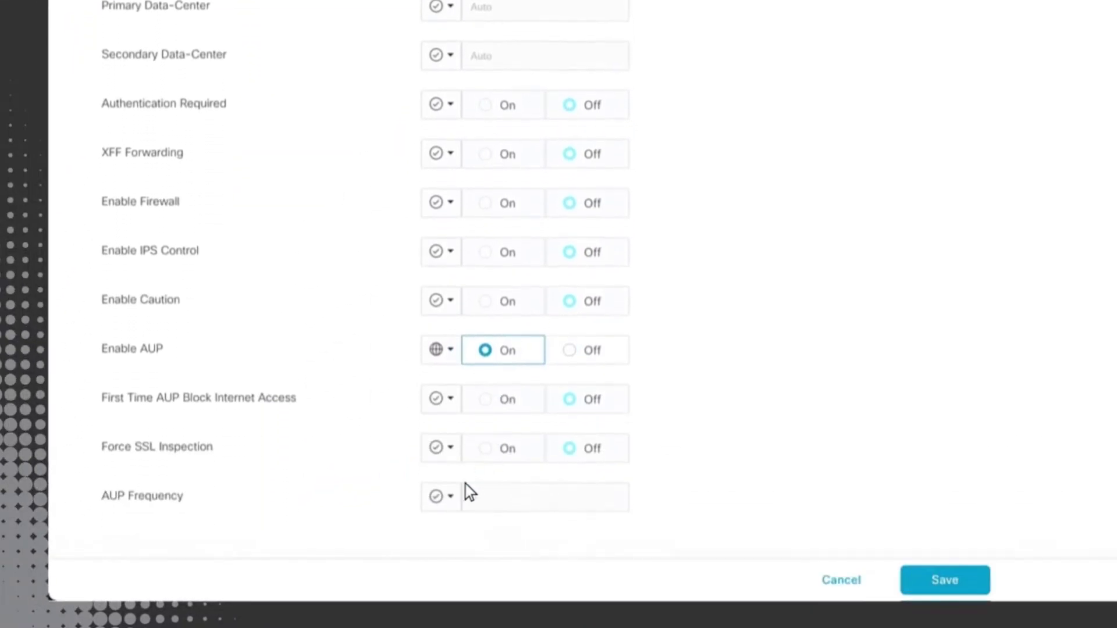
left_click(449, 492)
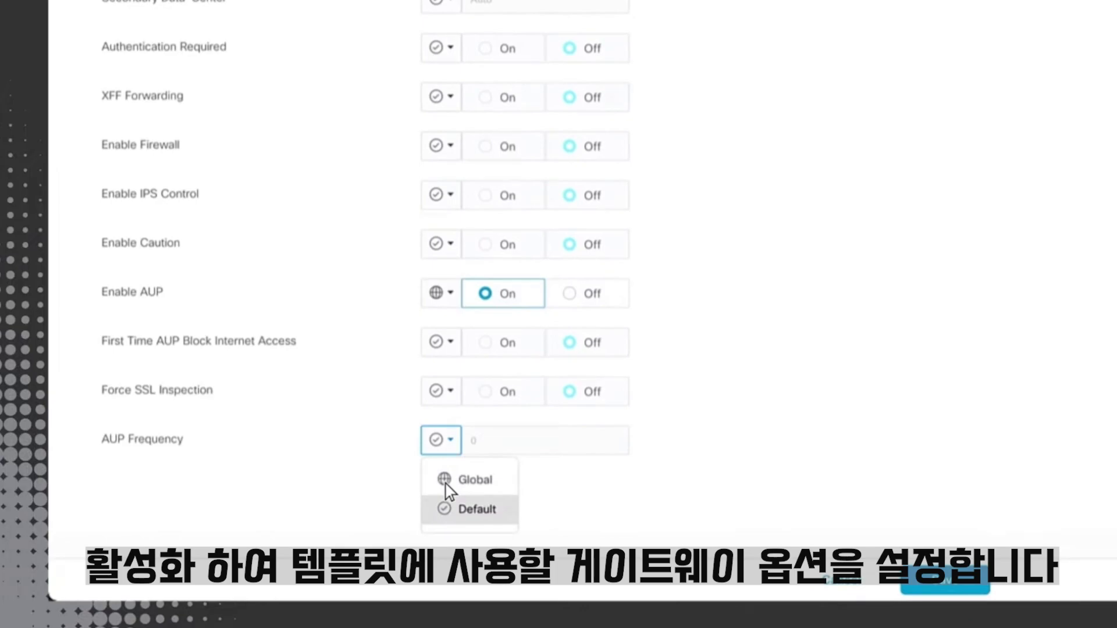
left_click(446, 483)
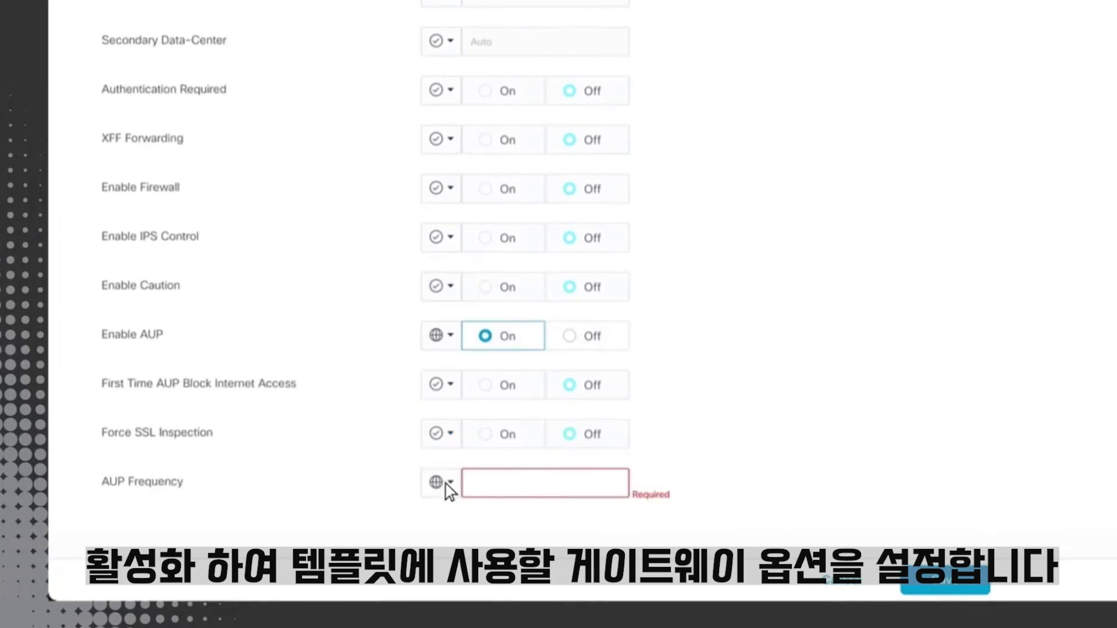
type("1")
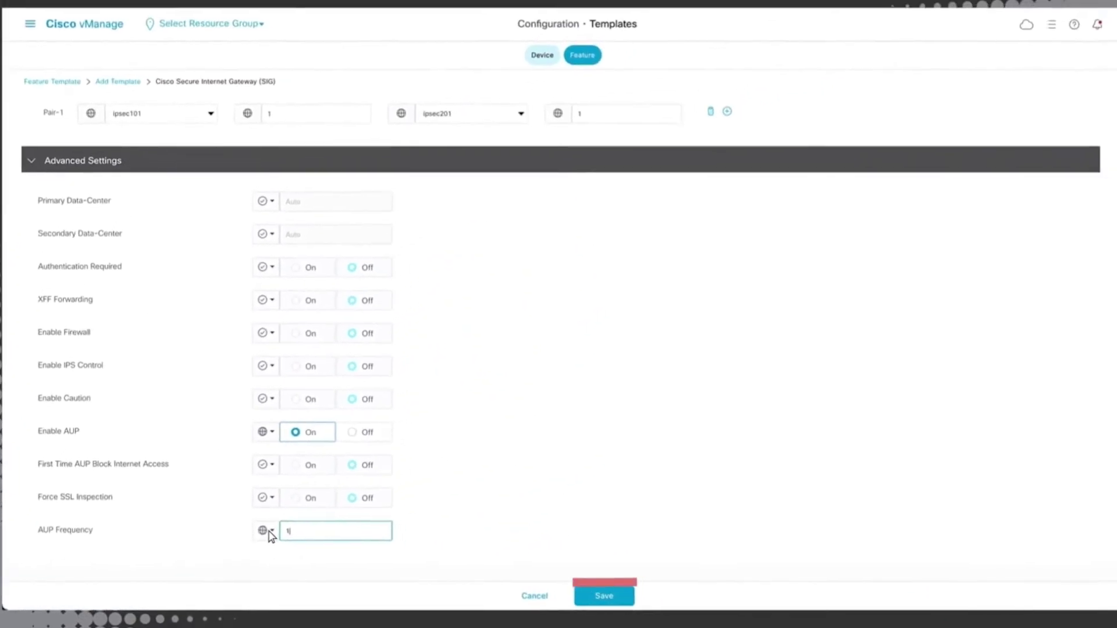
left_click(599, 597)
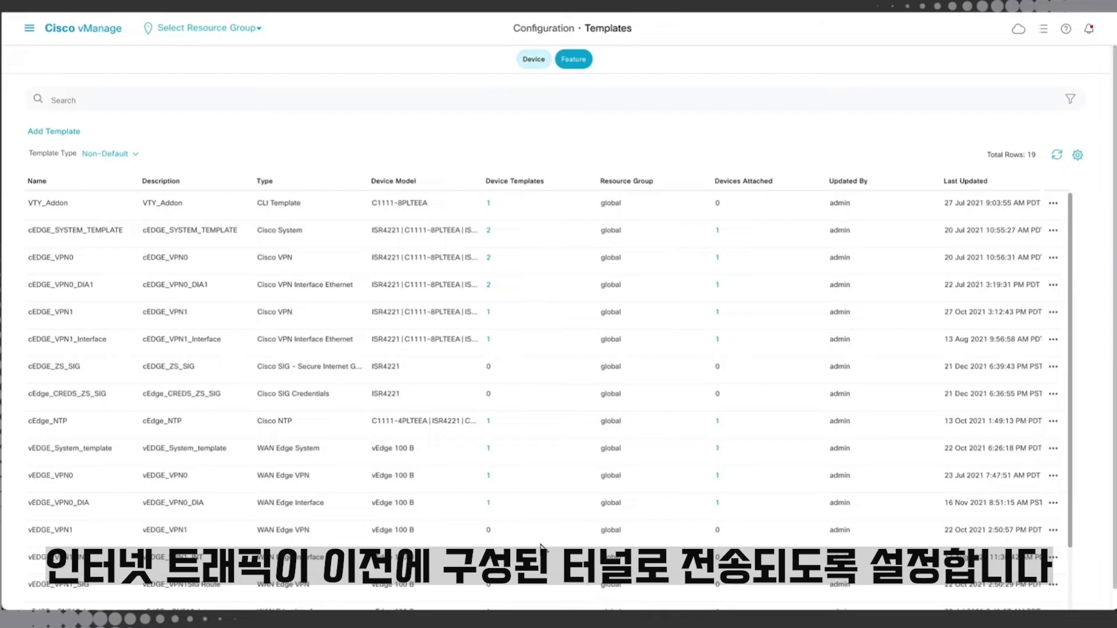
Choose ISR4221 as the device model and open a new Cisco VPN template.
left_click(64, 134)
left_click(42, 139)
type("4221")
left_click(38, 163)
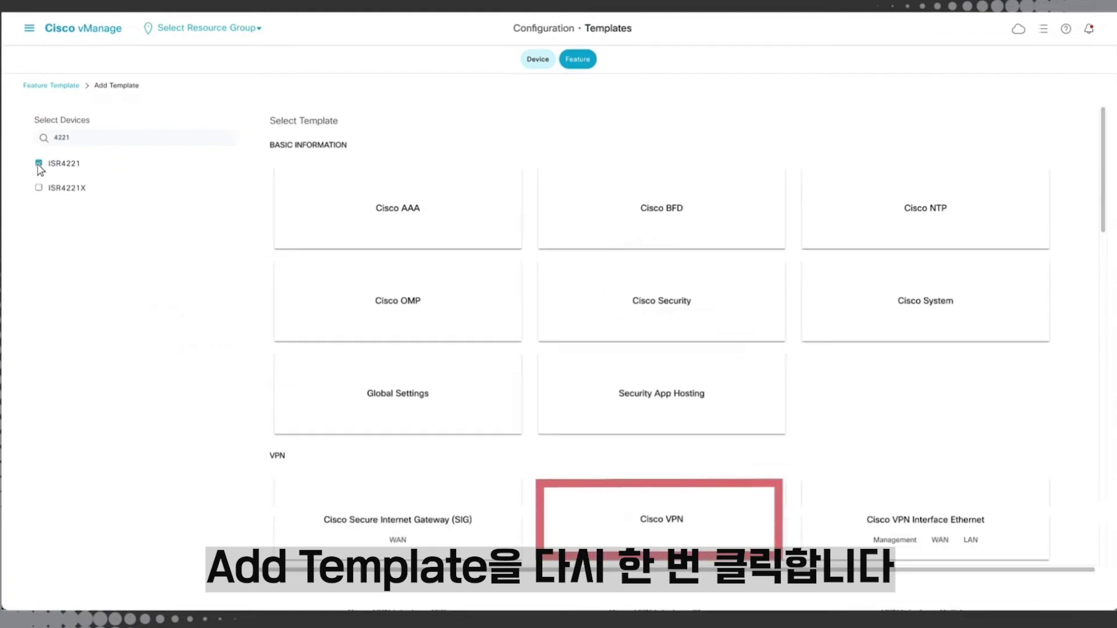
left_click(662, 527)
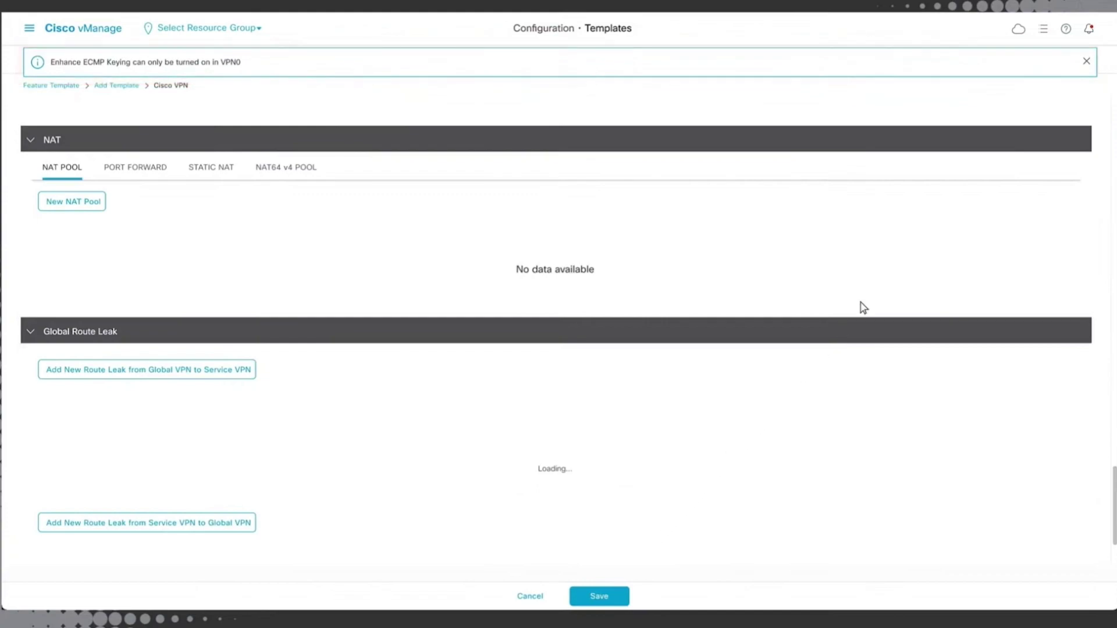
Name and describe the VPN template cEdge_VPN1_SIG and set its VPN number to 1.
left_click(1086, 62)
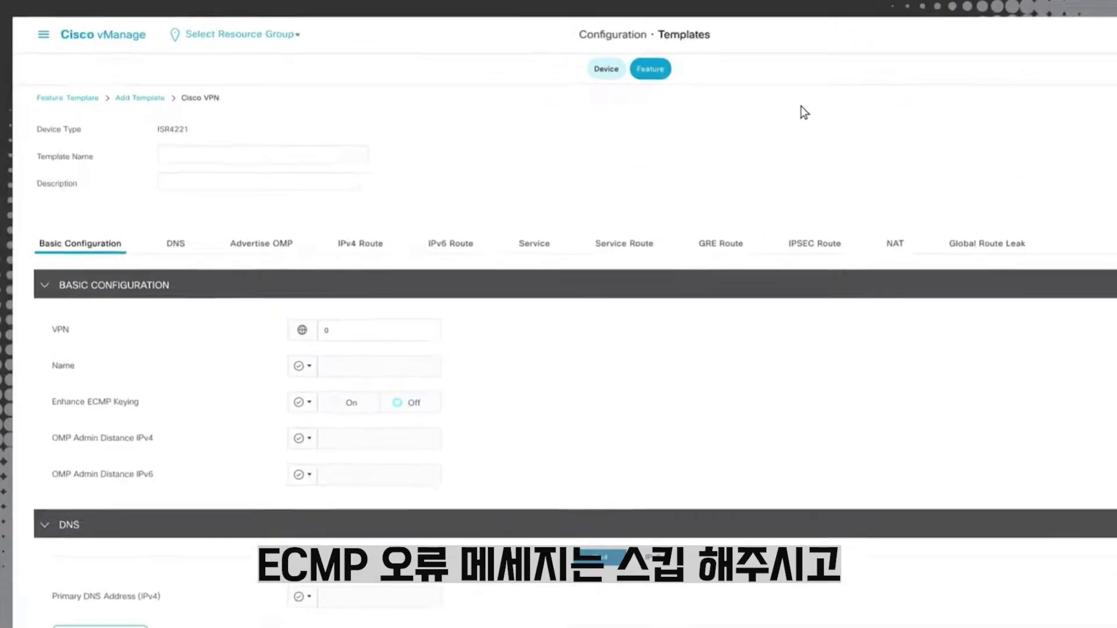
left_click(262, 136)
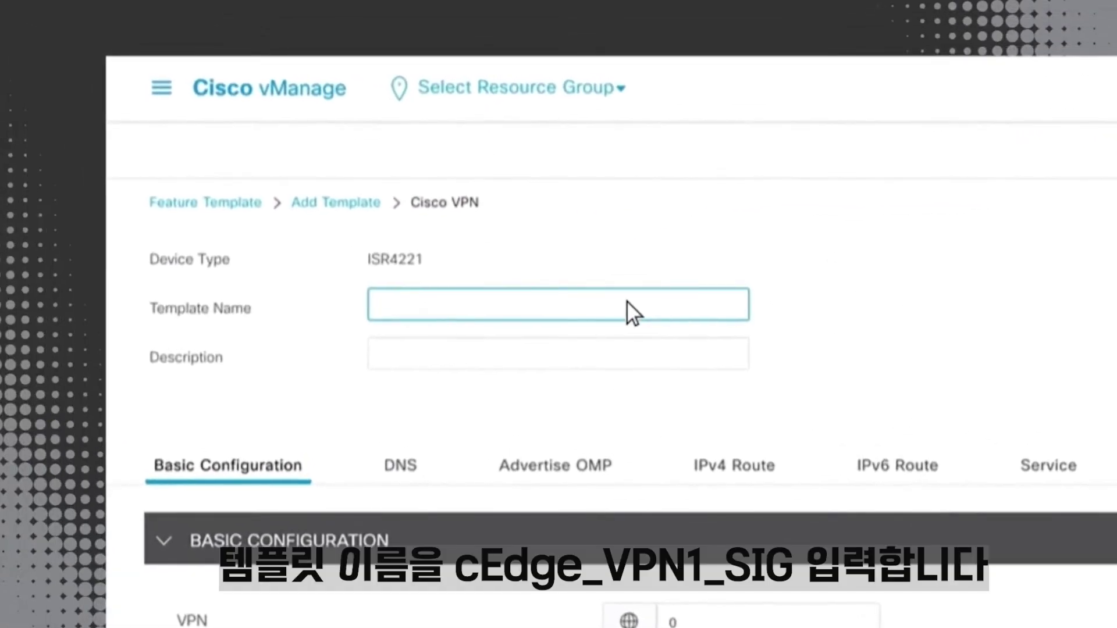
type("cEdge_VPN1_SIG")
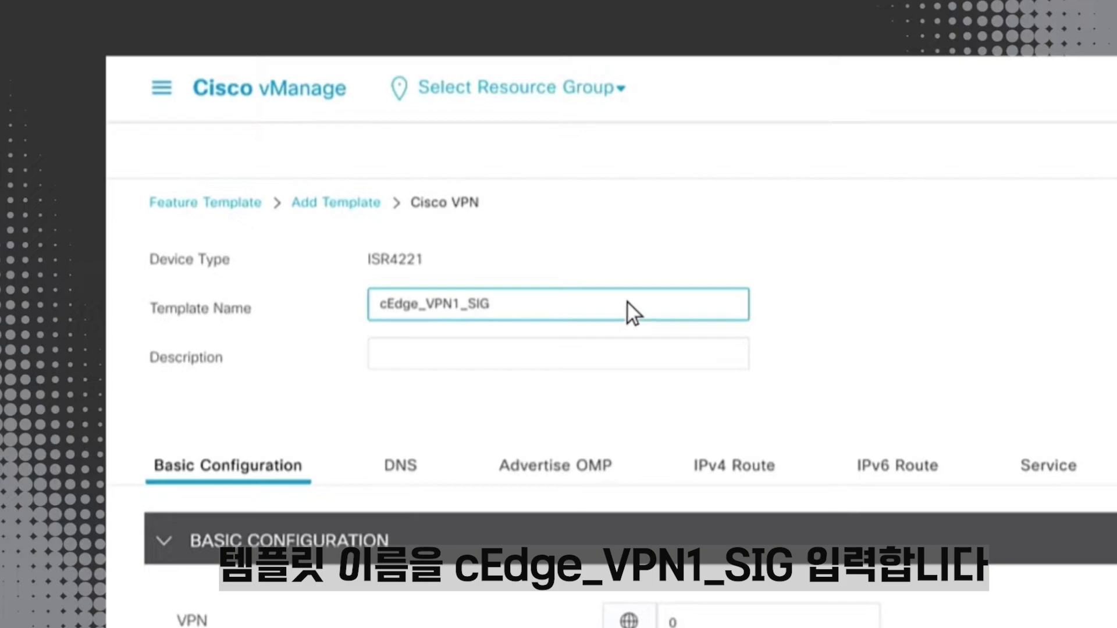
key("ctrl+a")
key("ctrl+c")
left_click(626, 357)
key("ctrl+v")
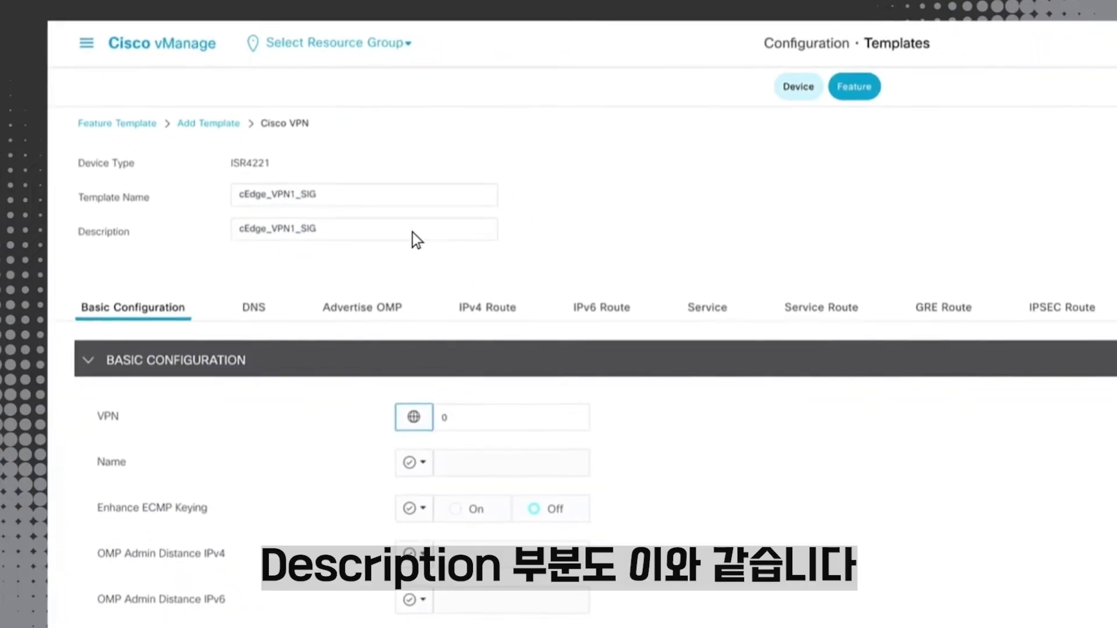
left_click(453, 418)
type("1")
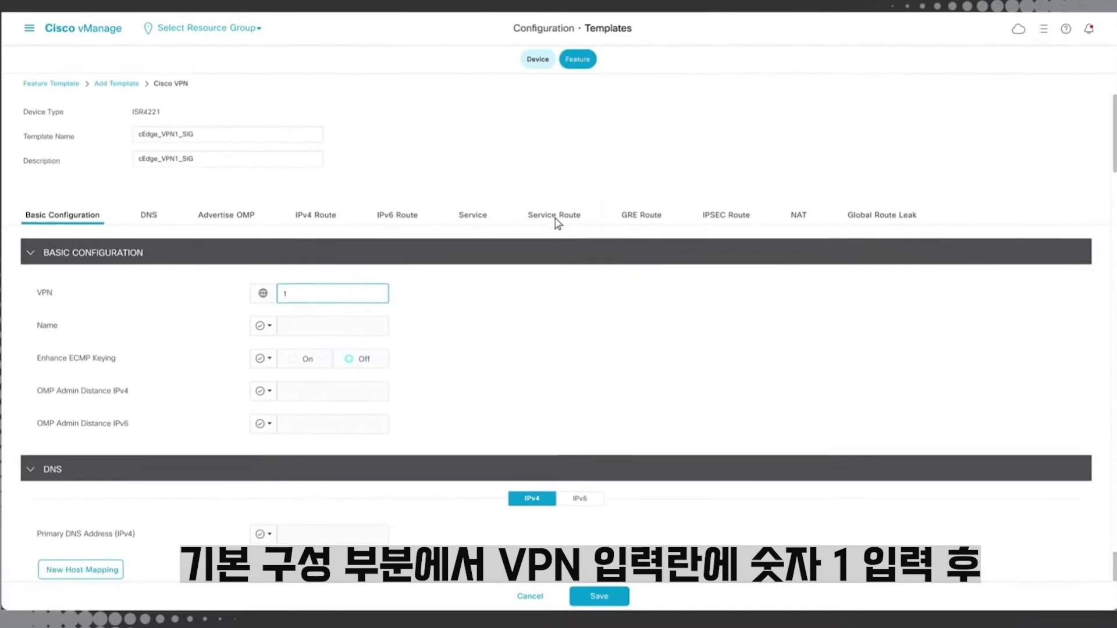
left_click(584, 232)
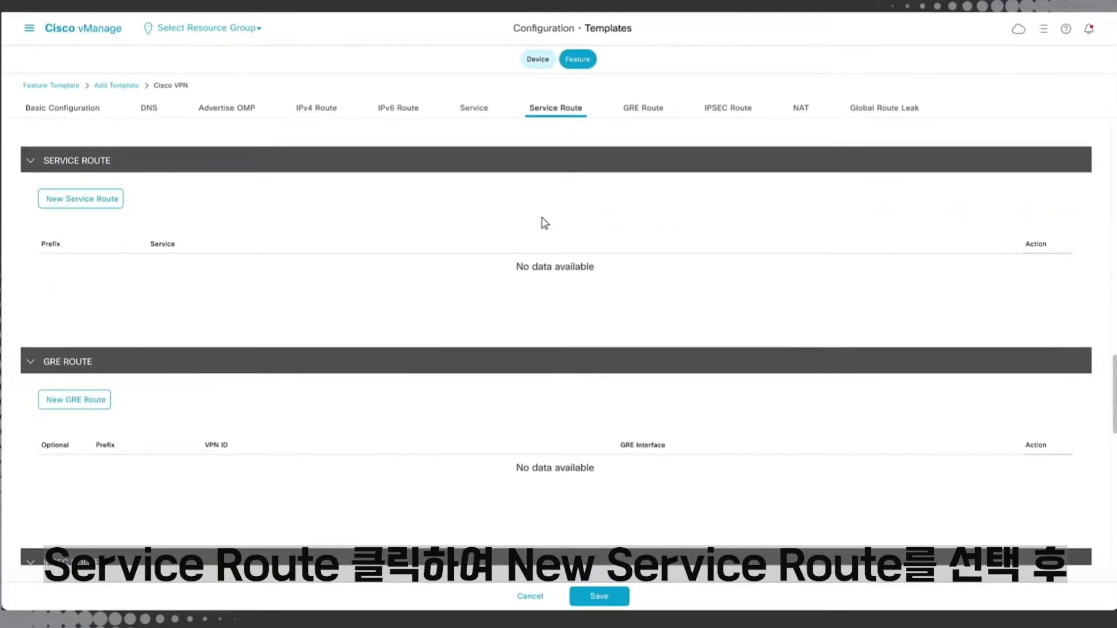
Add a 0.0.0.0/0 SIG service route to cEdge_VPN1_SIG and save the feature template.
left_click(81, 199)
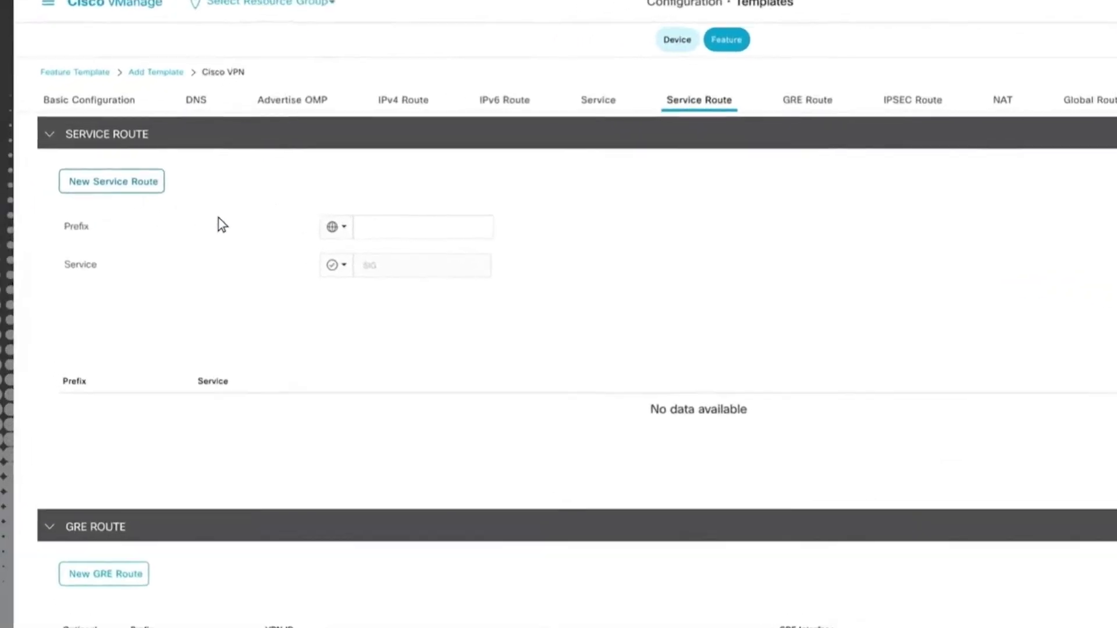
left_click(415, 227)
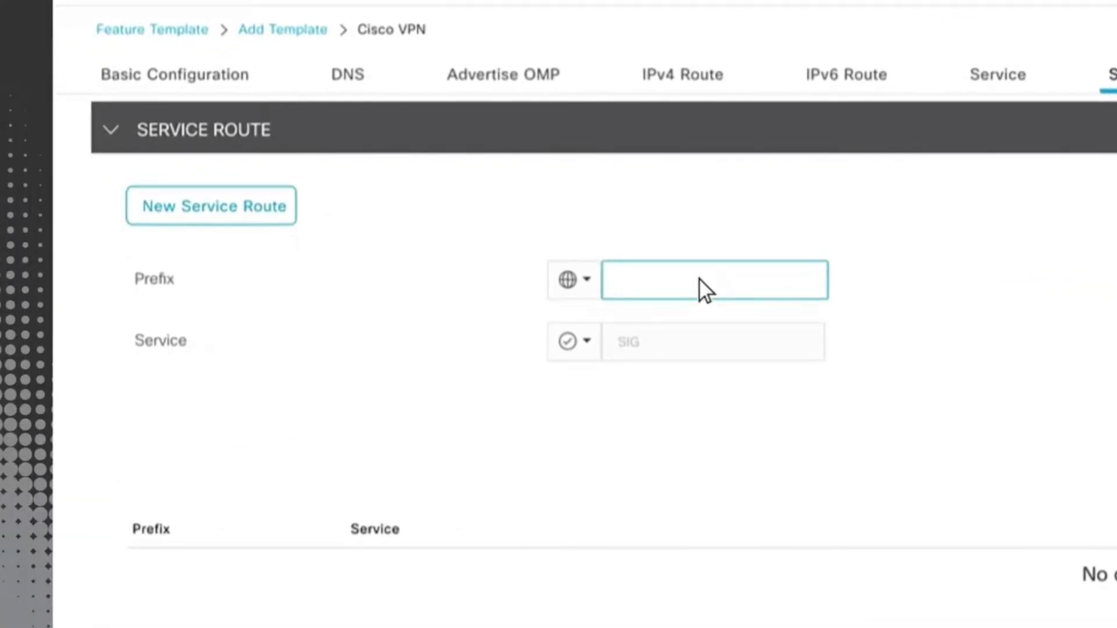
type("0.0.0.0/0")
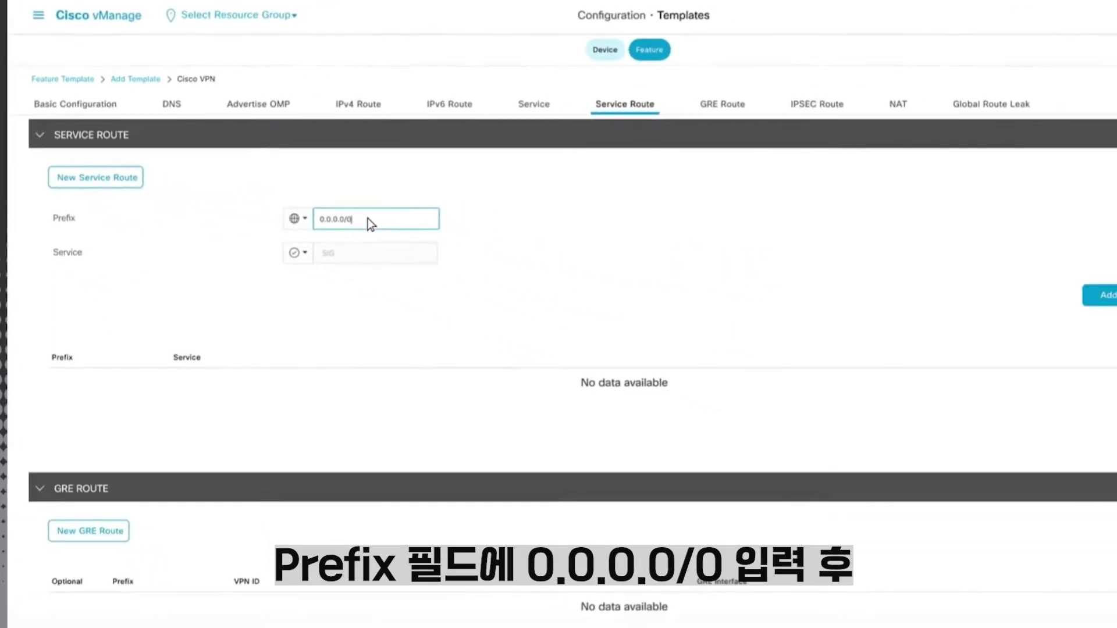
left_click(1101, 295)
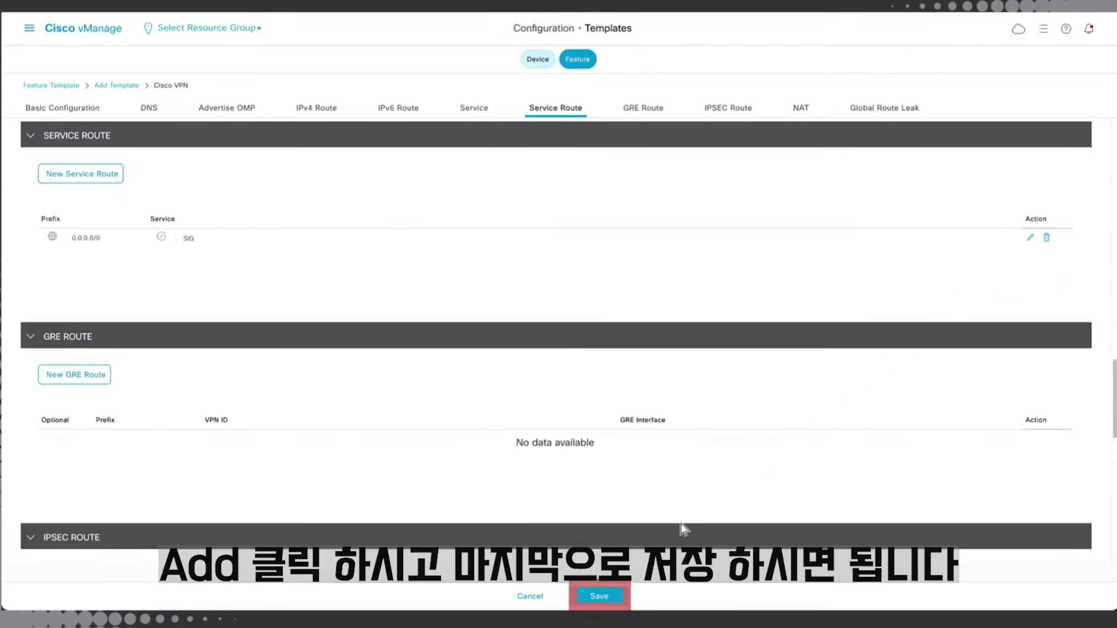
left_click(599, 595)
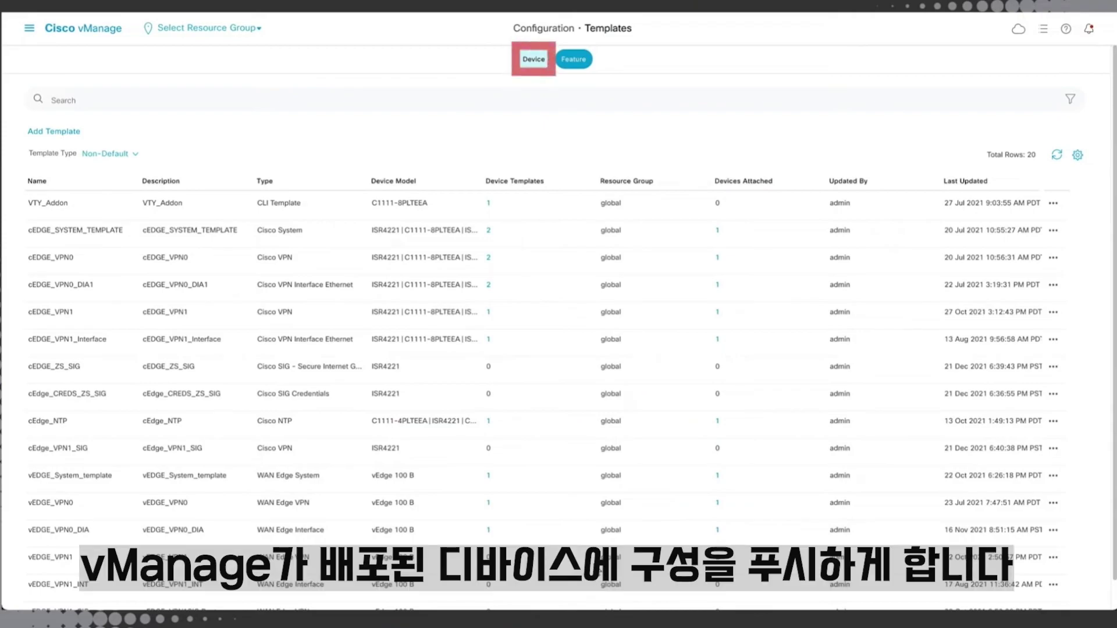
In the Device templates list, edit the last row, ISR4221_DEVICE_TEMPLATE.
left_click(535, 59)
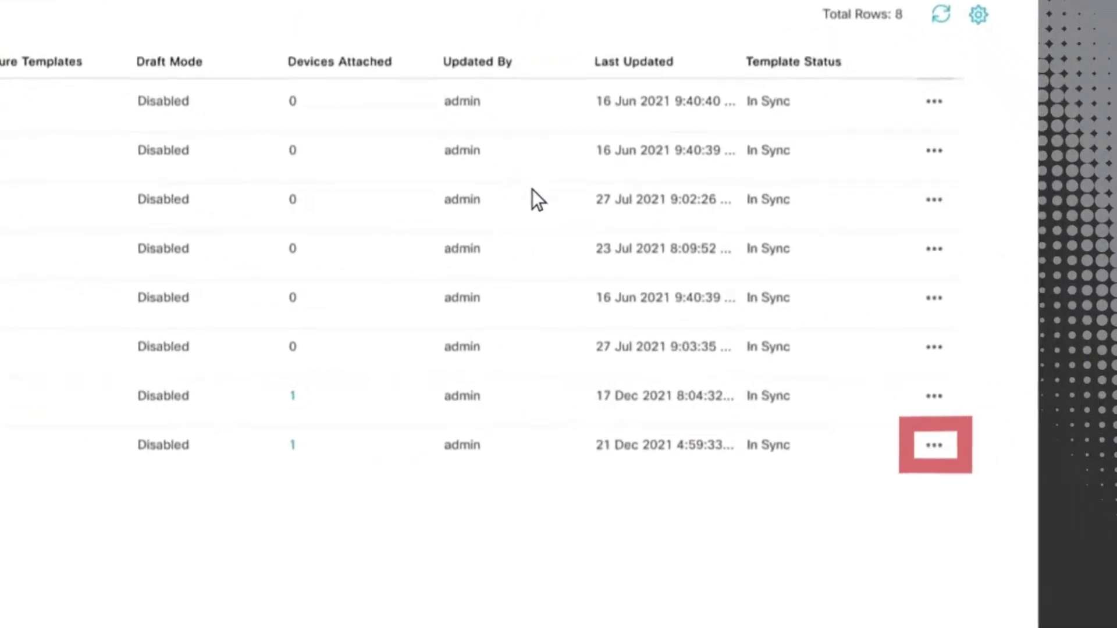
left_click(907, 458)
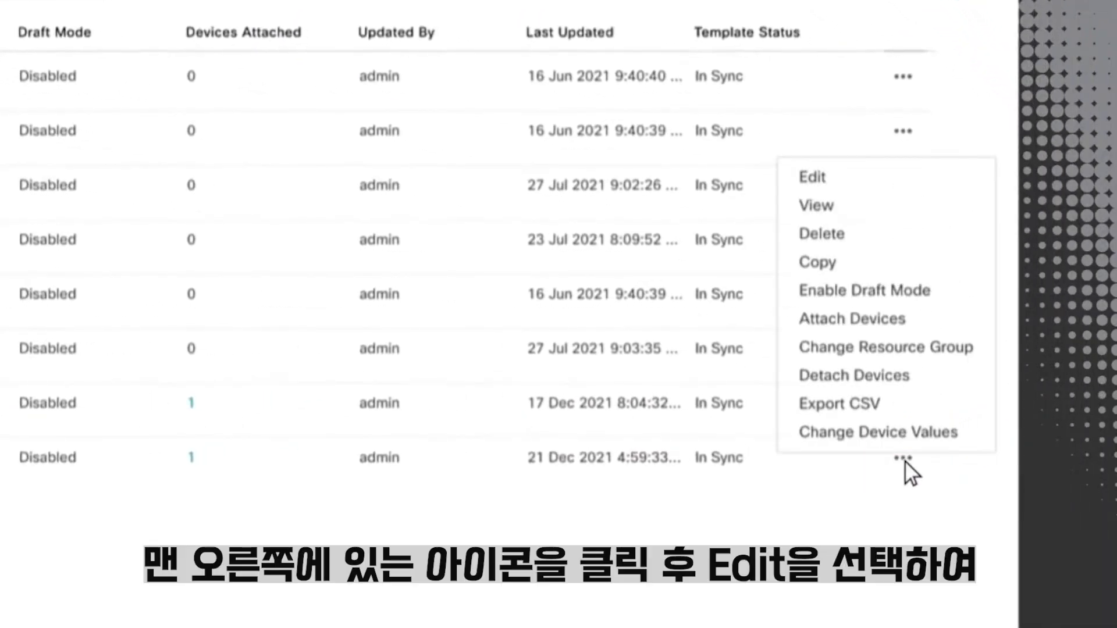
left_click(815, 176)
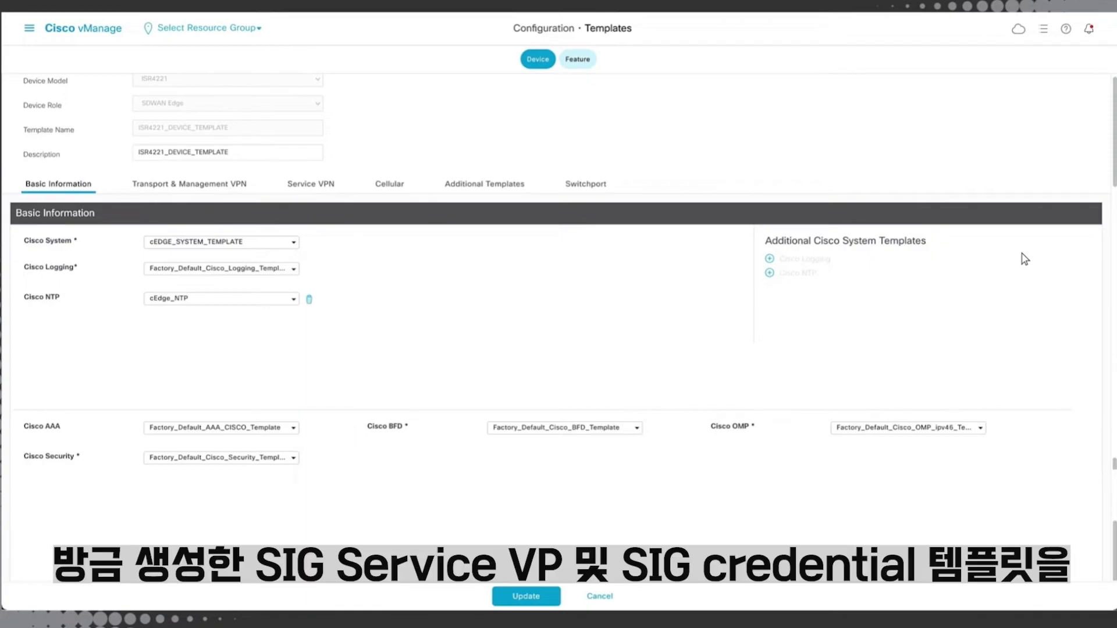
Add cEDGE_ZS_SIG as the Cisco Secure Internet Gateway under Transport & Management VPN.
scroll(1024, 259, "down", 6)
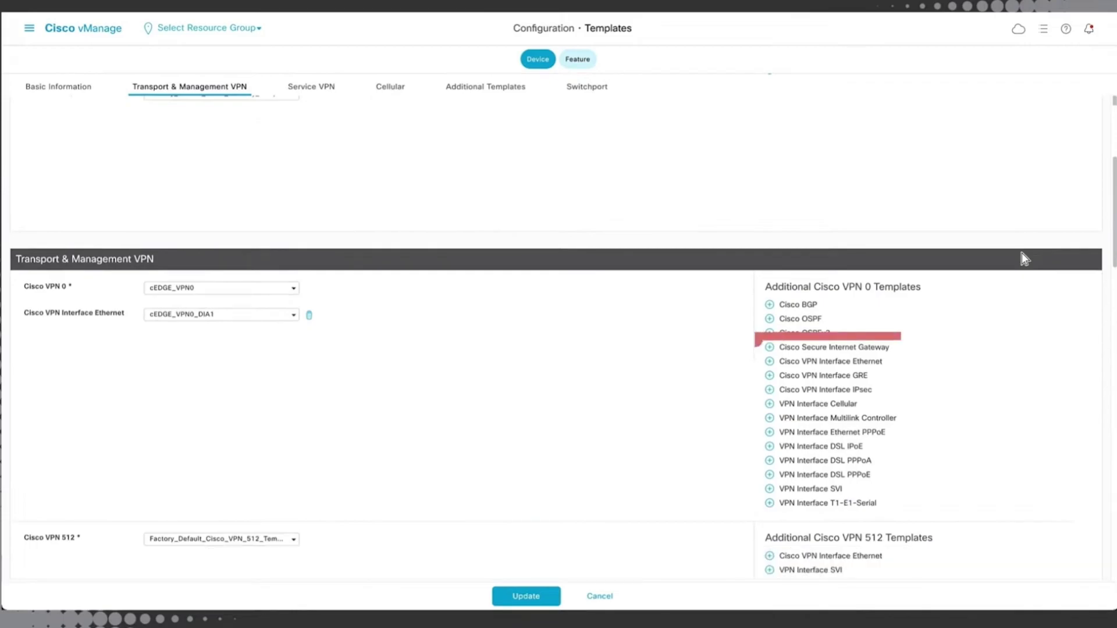
left_click(770, 348)
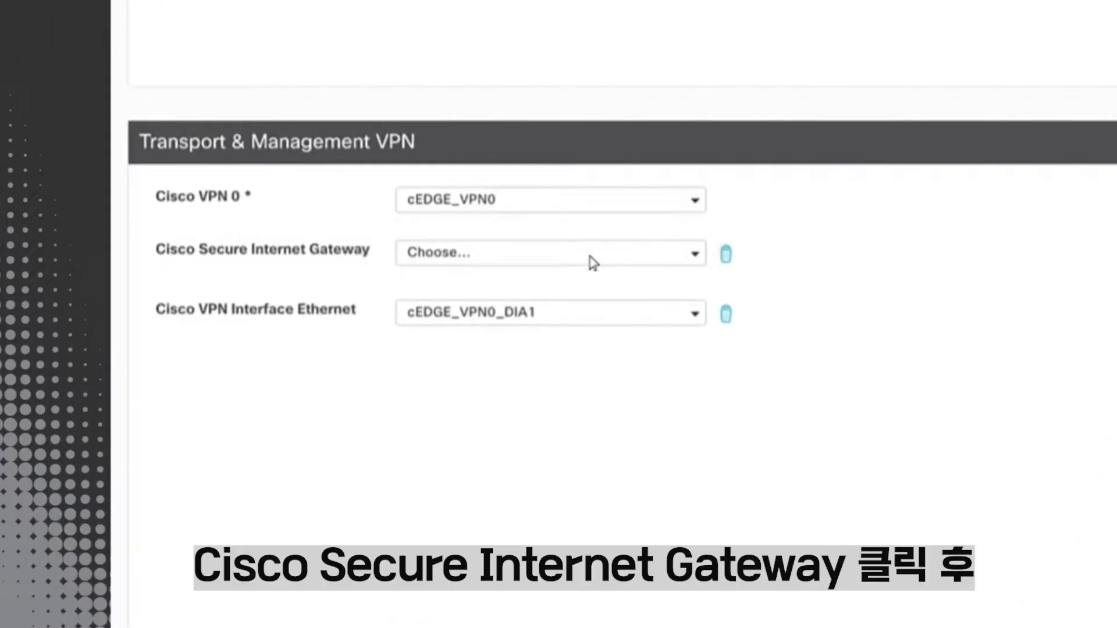
left_click(586, 252)
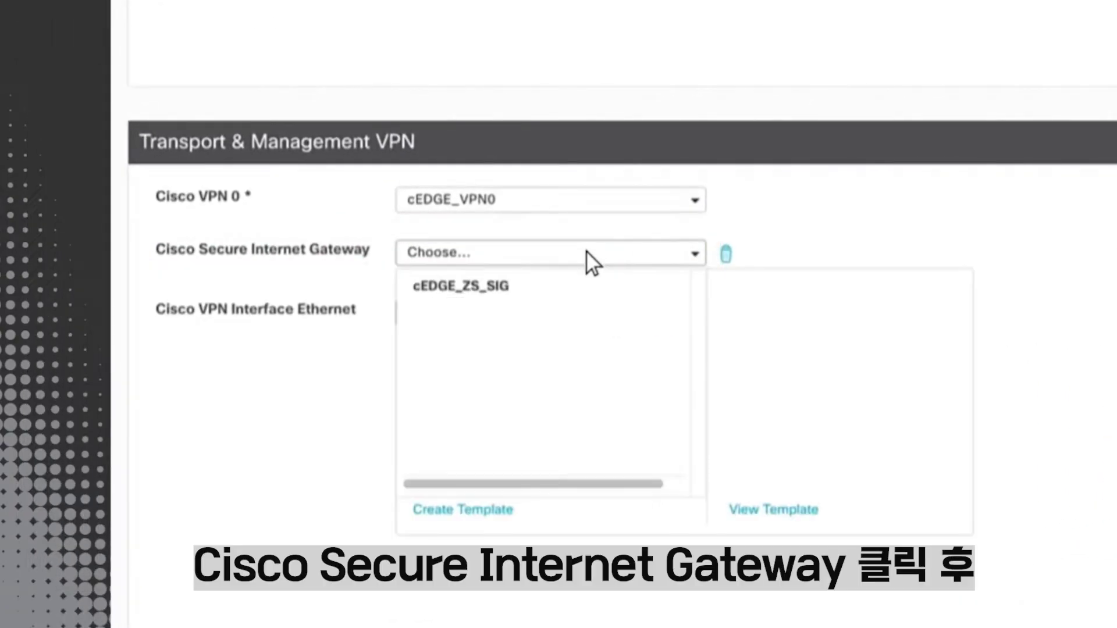
left_click(499, 287)
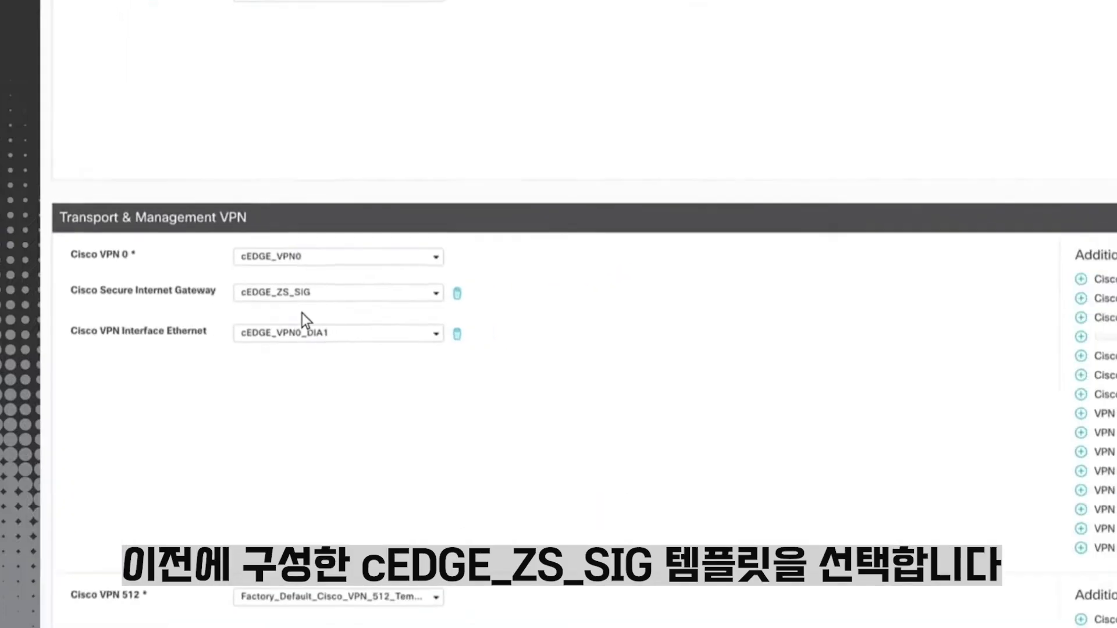
scroll(196, 332, "down", 6)
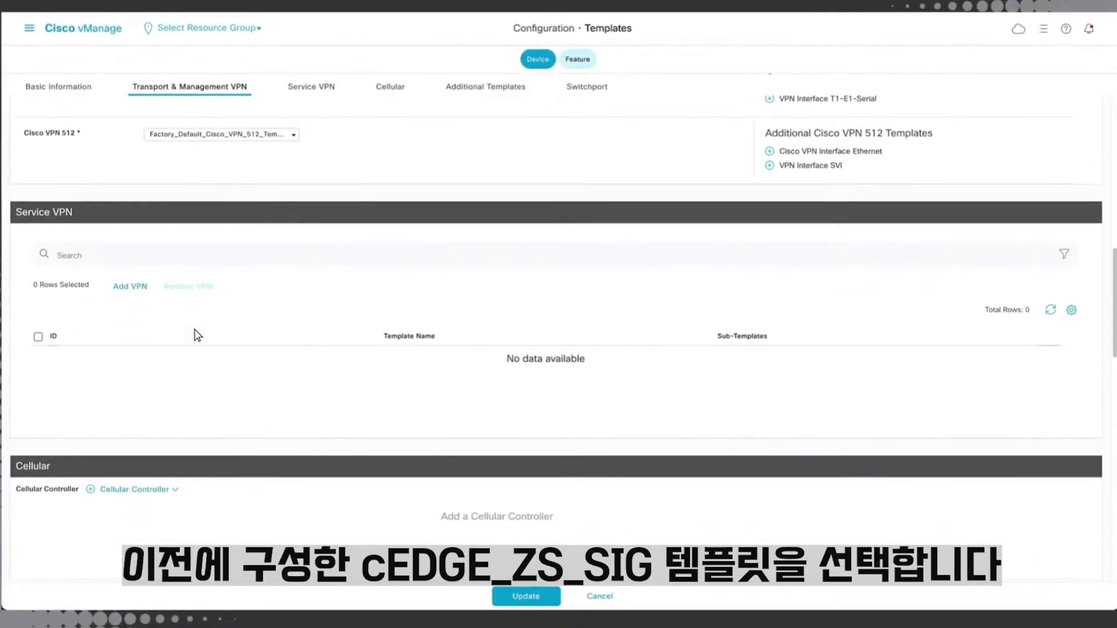
Add service VPN cEdge_VPN1_SIG with the cEDGE_VPN1_Interface Ethernet interface sub-template.
left_click(126, 287)
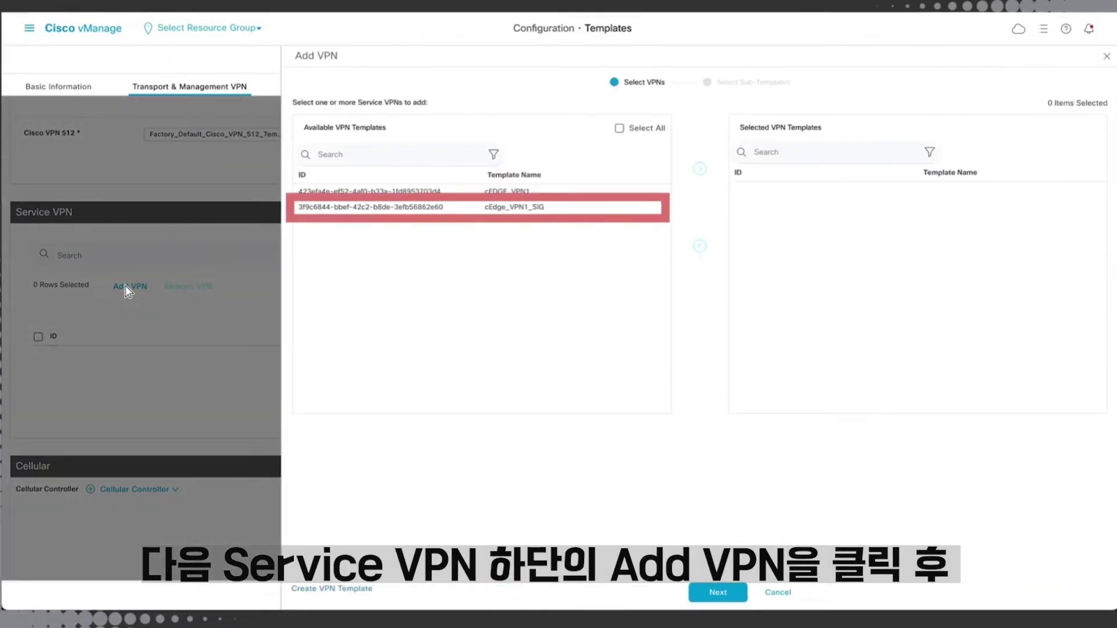
left_click(345, 209)
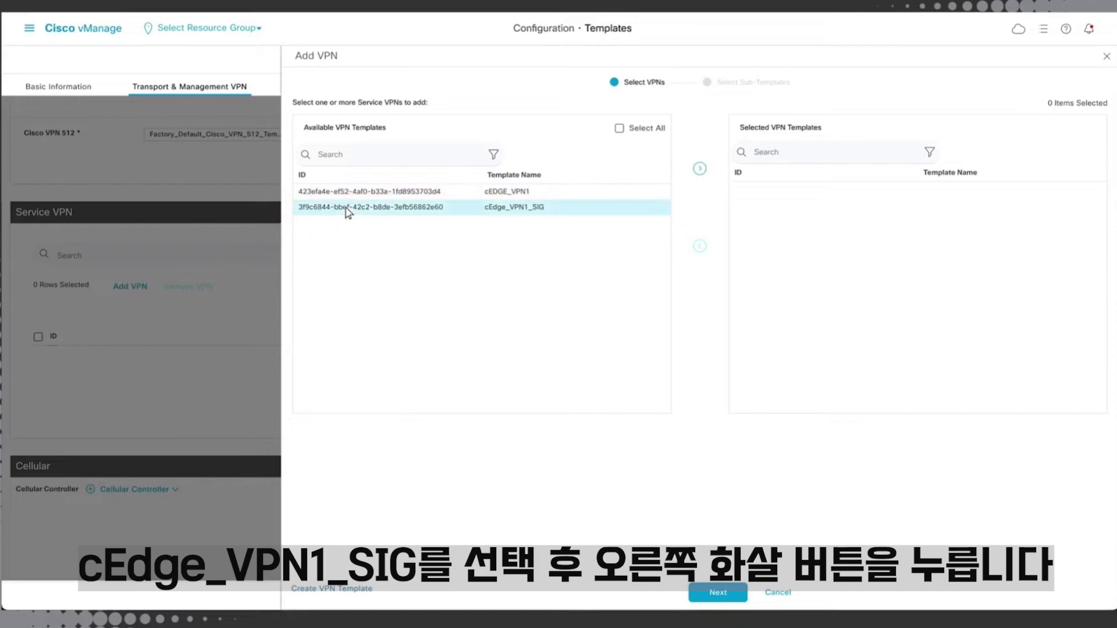
left_click(700, 169)
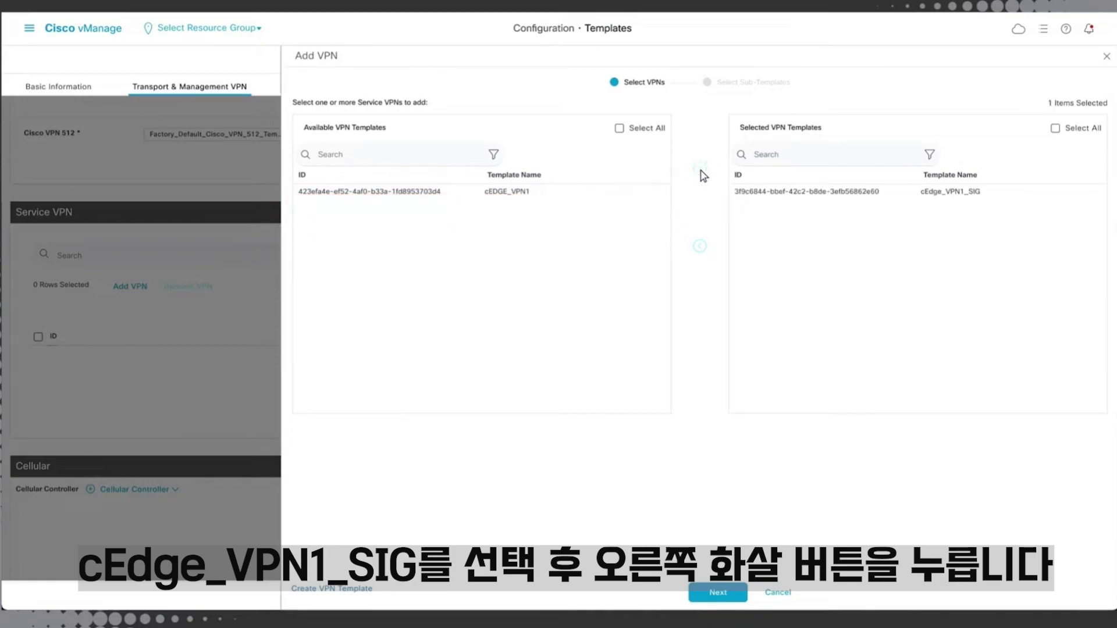
left_click(703, 594)
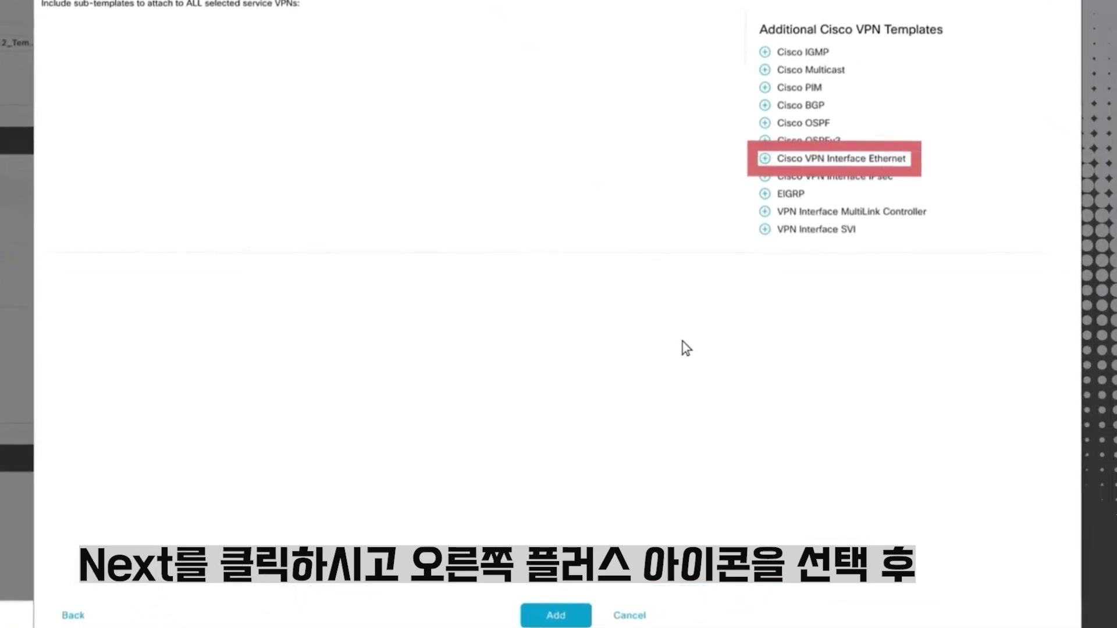
left_click(764, 159)
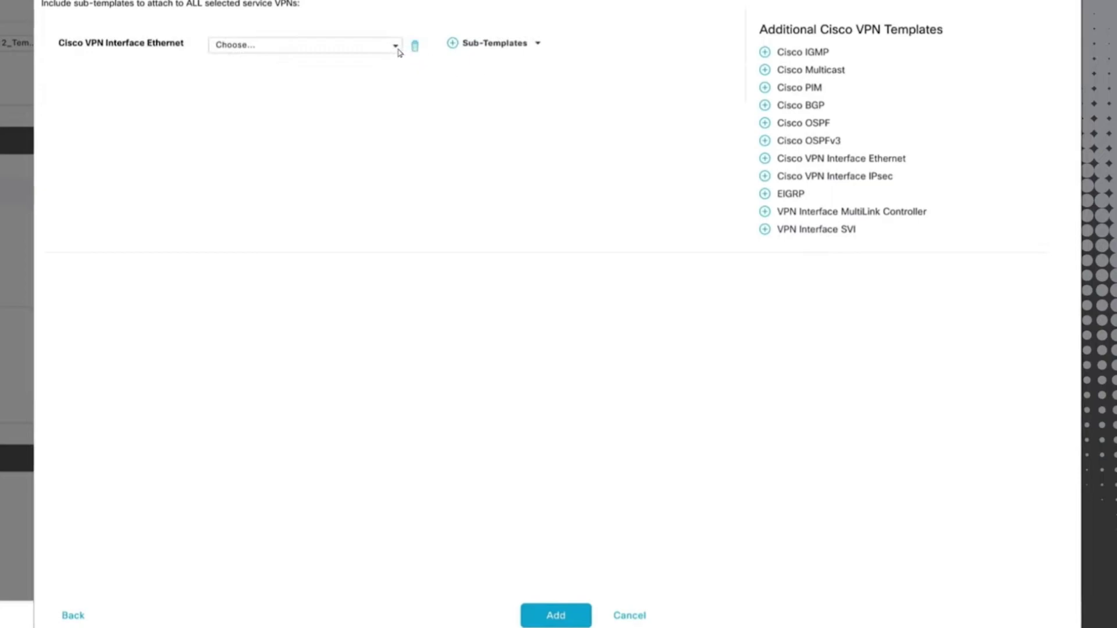
left_click(396, 46)
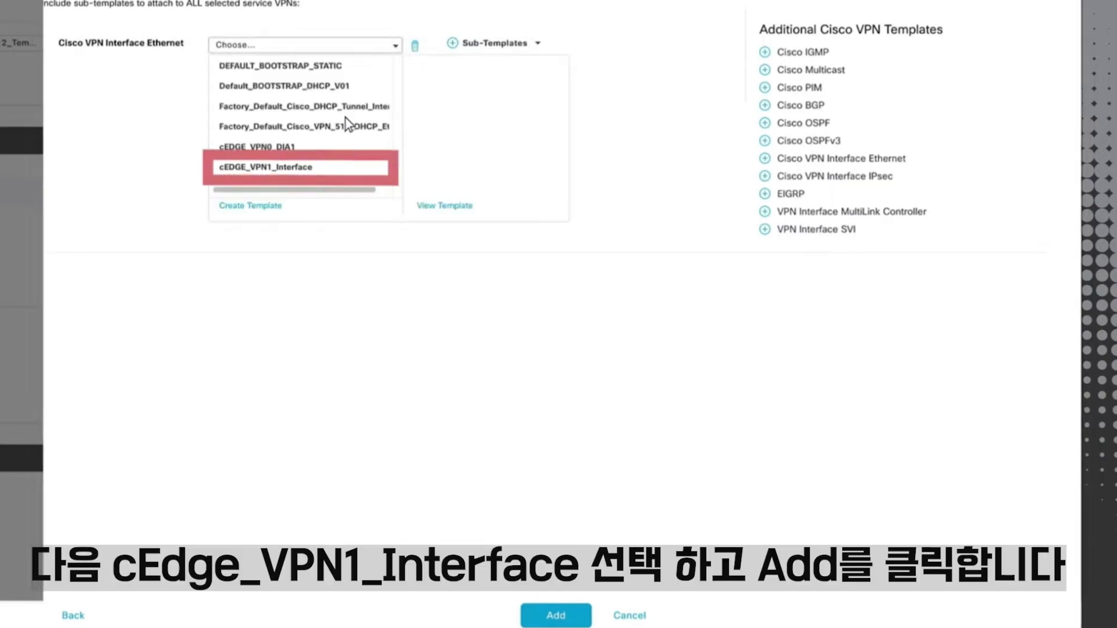
left_click(308, 169)
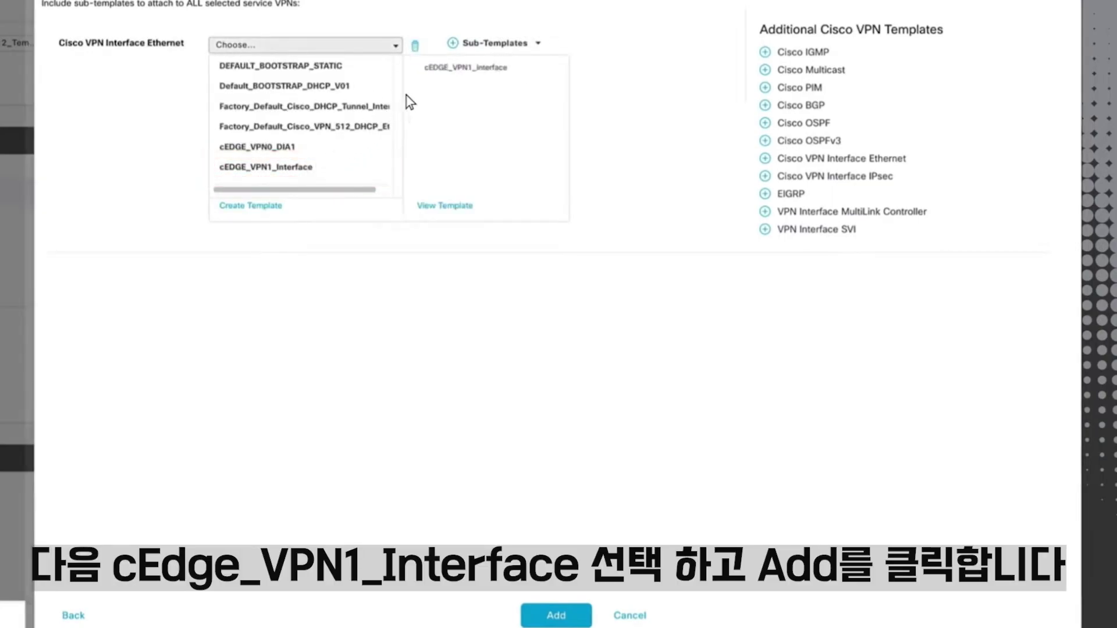
left_click(455, 144)
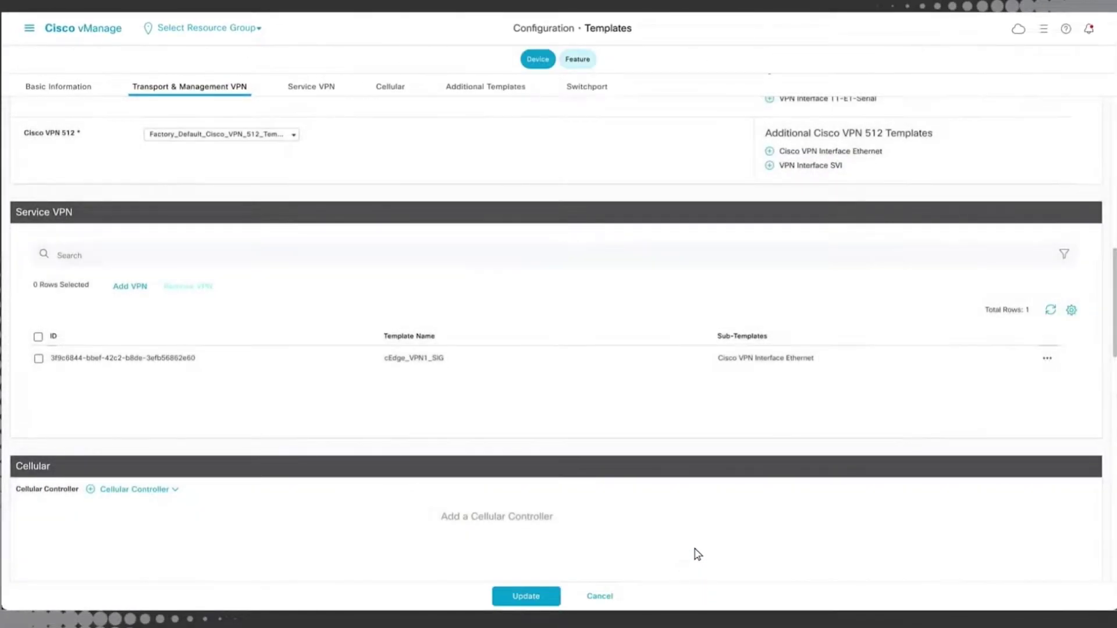
Set Cisco SIG Credentials to cEdge_CREDS_ZS_SIG and update the ISR4221 device template.
scroll(698, 529, "down", 1)
scroll(698, 530, "down", 7)
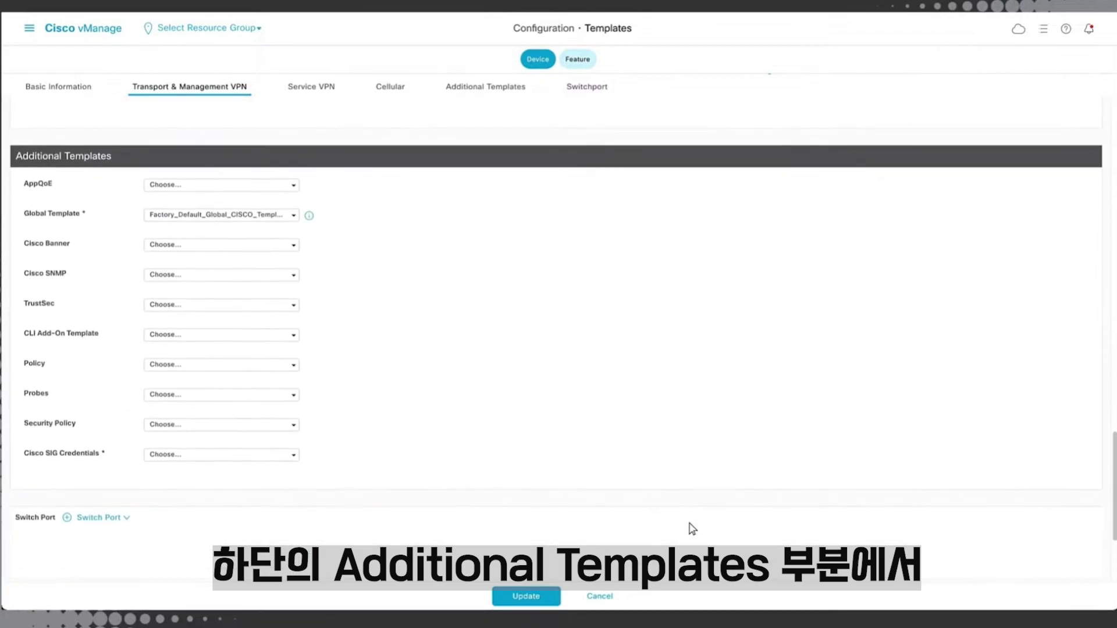
left_click(334, 452)
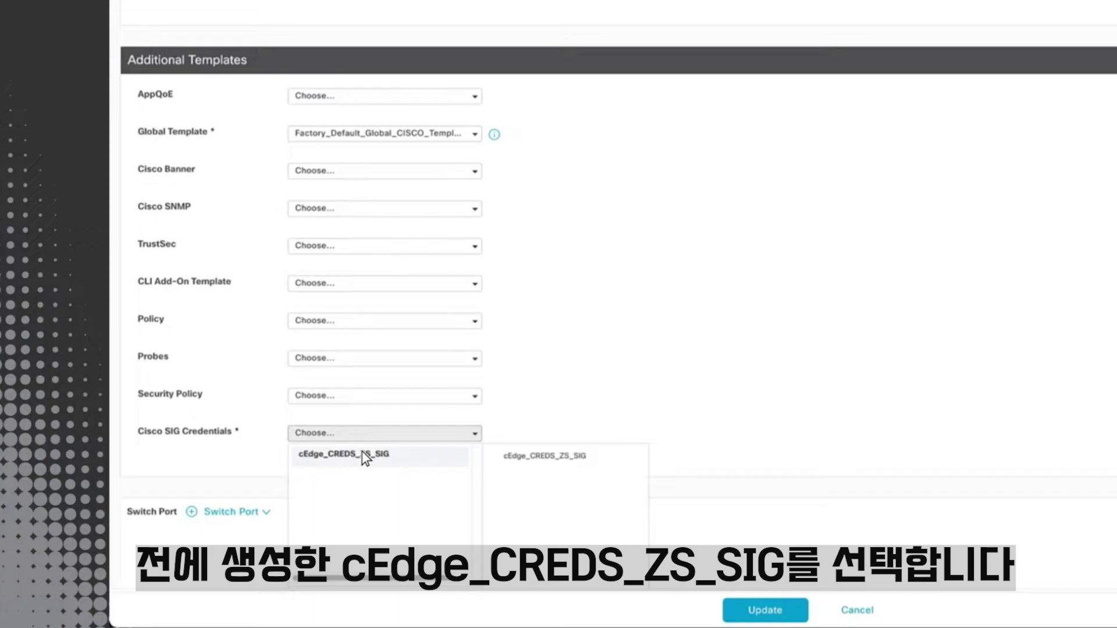
left_click(531, 457)
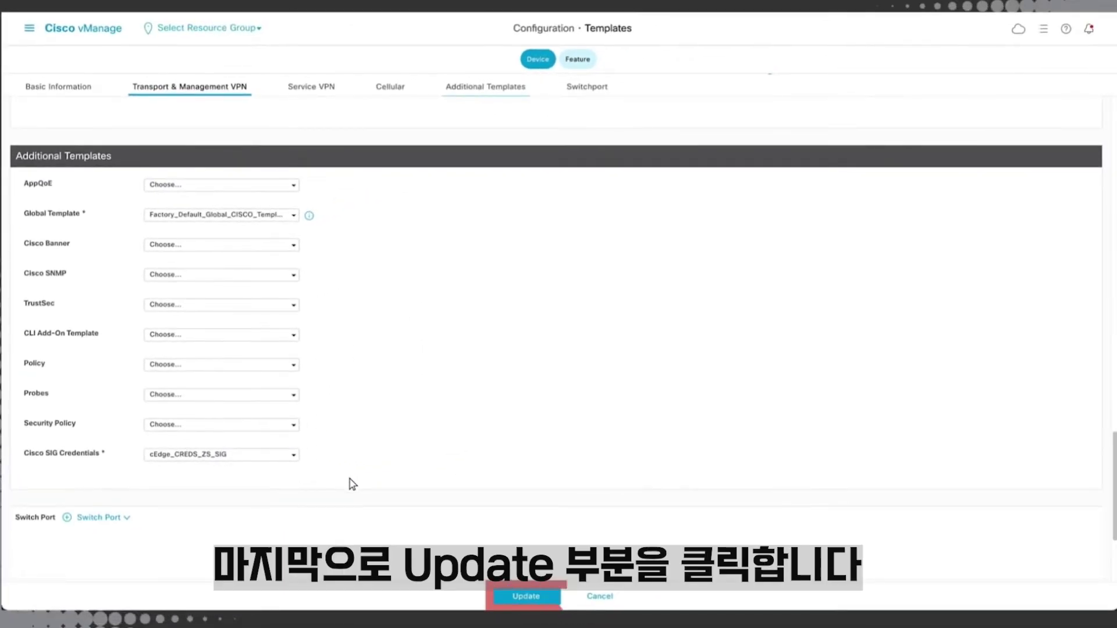
left_click(523, 596)
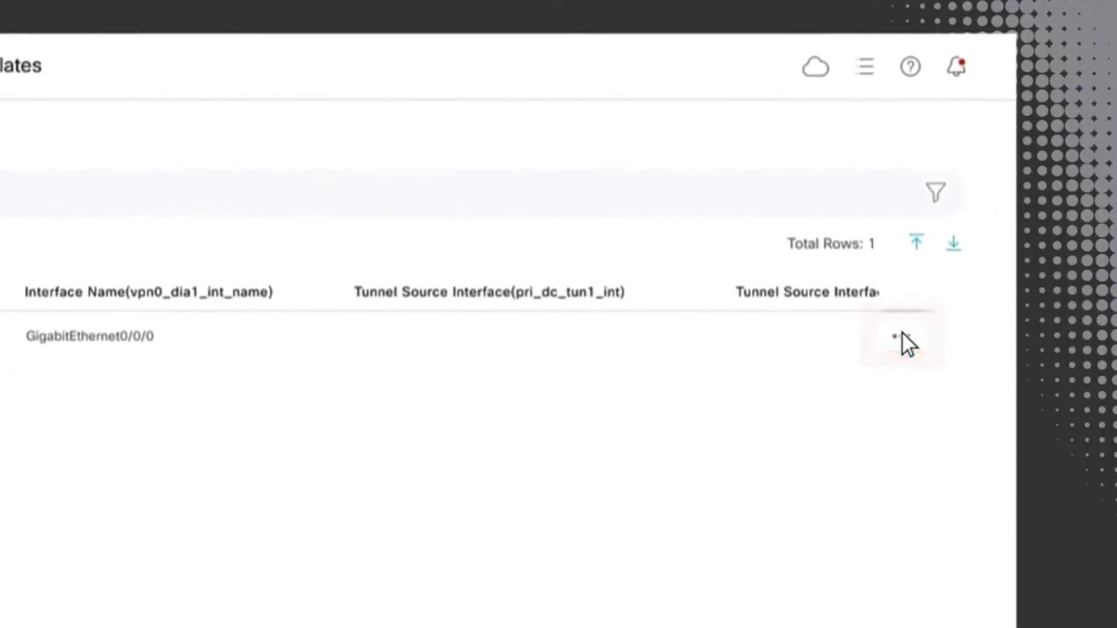
Edit ISR4221_Edge1's values, setting both tunnel source interfaces to GigabitEthernet0/0/0.
left_click(902, 335)
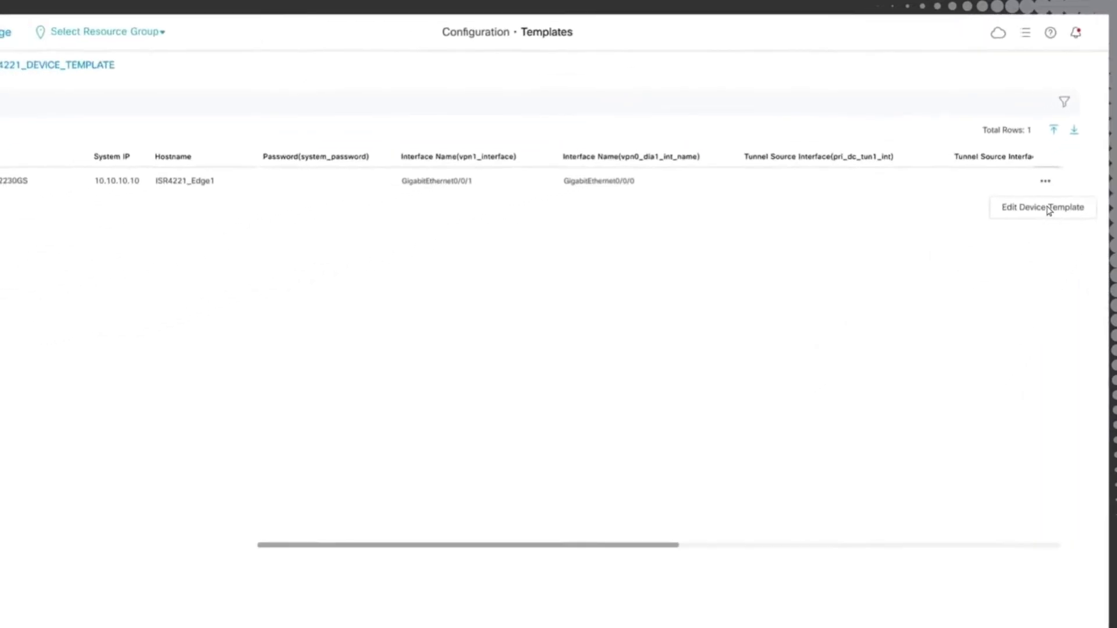
left_click(1049, 211)
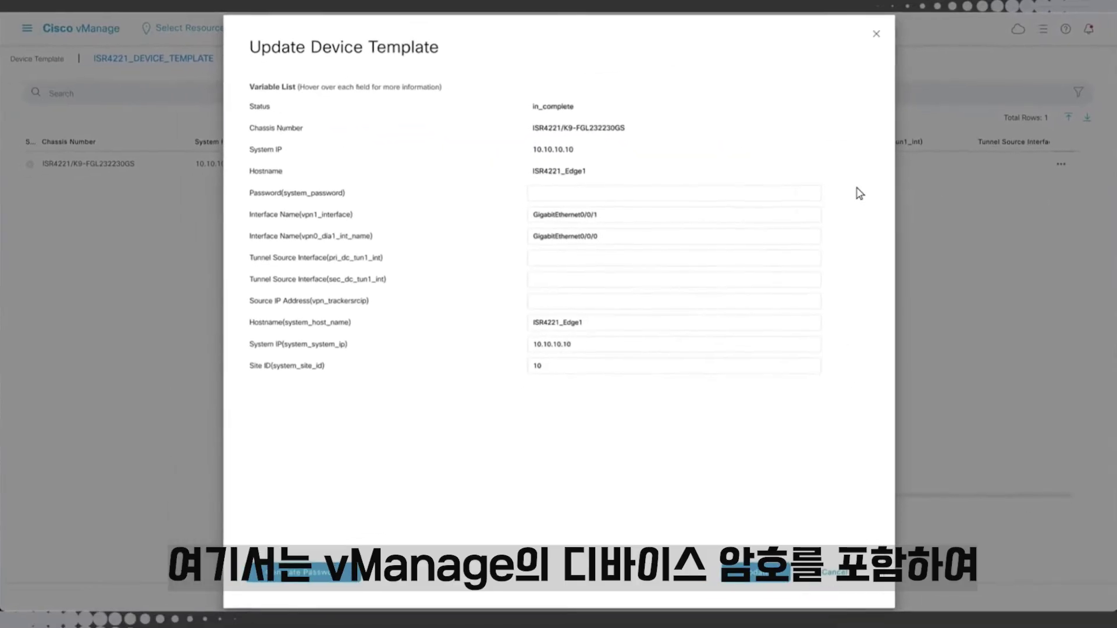
left_click(485, 214)
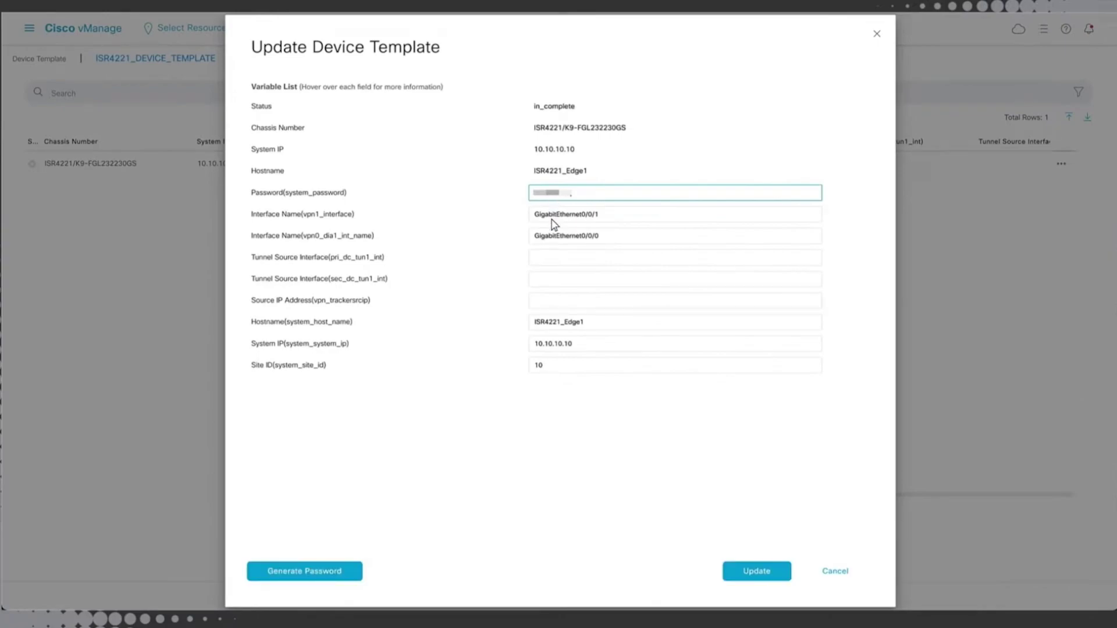
left_click(554, 258)
type("GigabitEthernet0/0/0")
left_click(551, 279)
type("Gigabit")
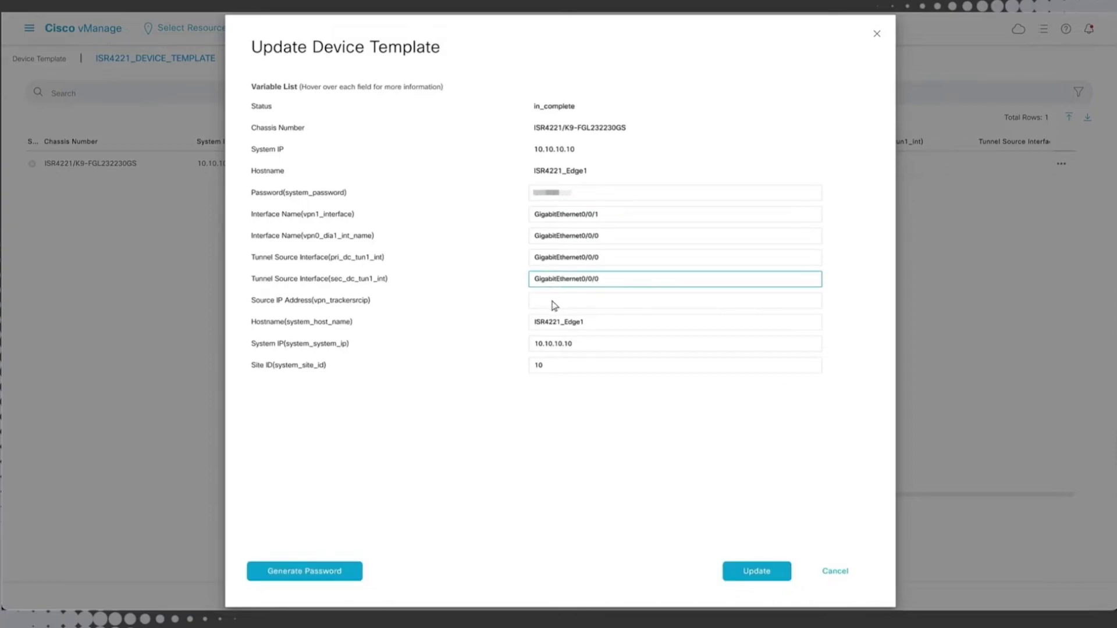
Set the tracker source IP to 172.16.16.1/32 and save the values.
left_click(552, 301)
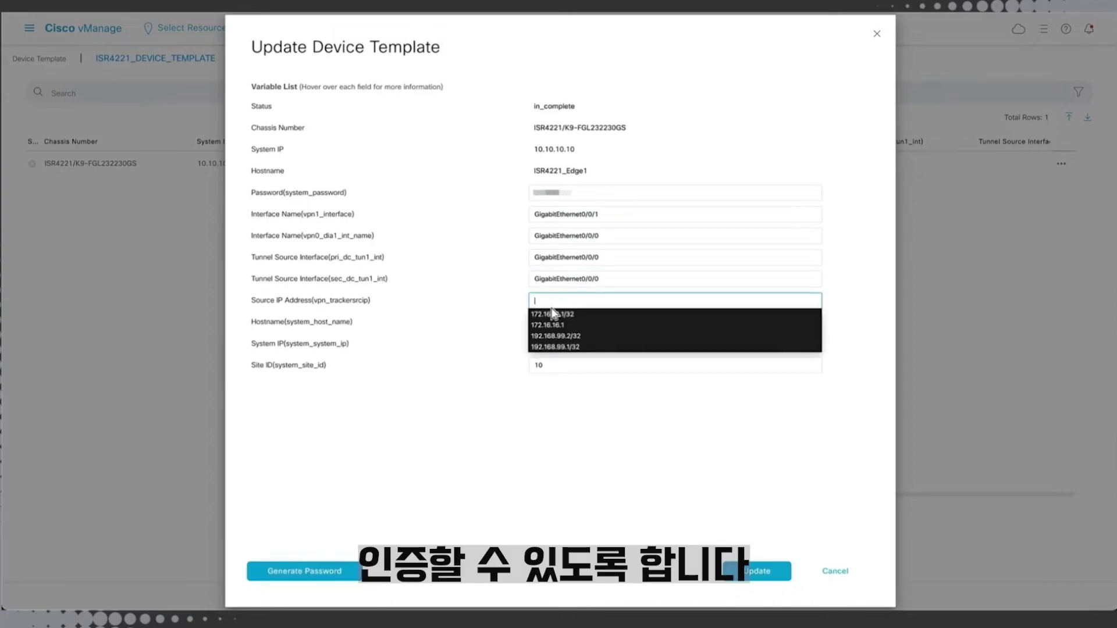
left_click(552, 315)
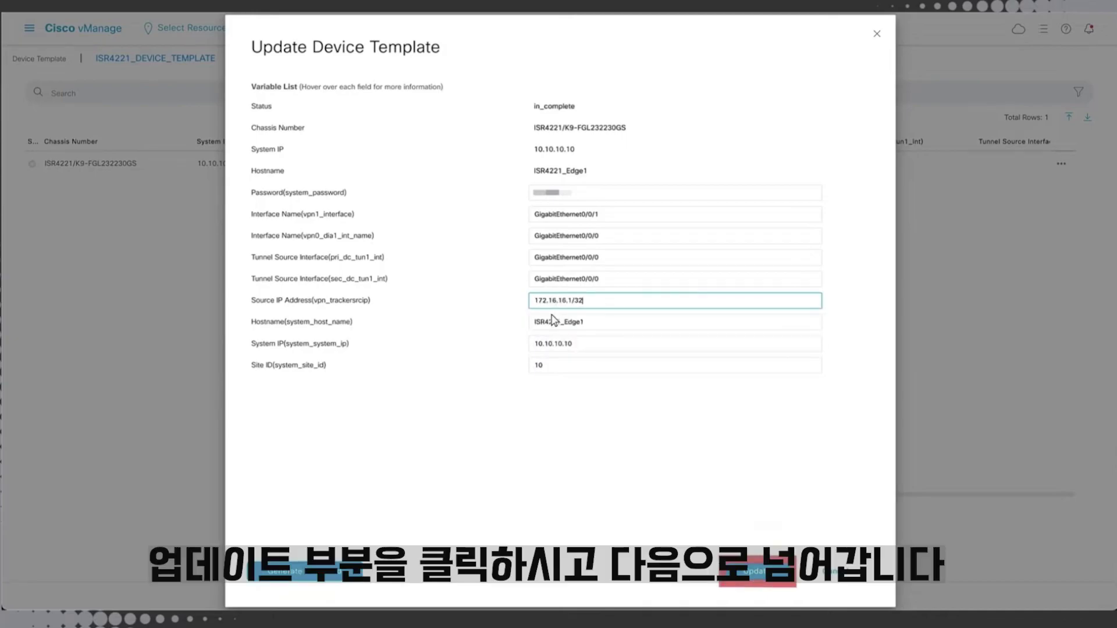
left_click(756, 572)
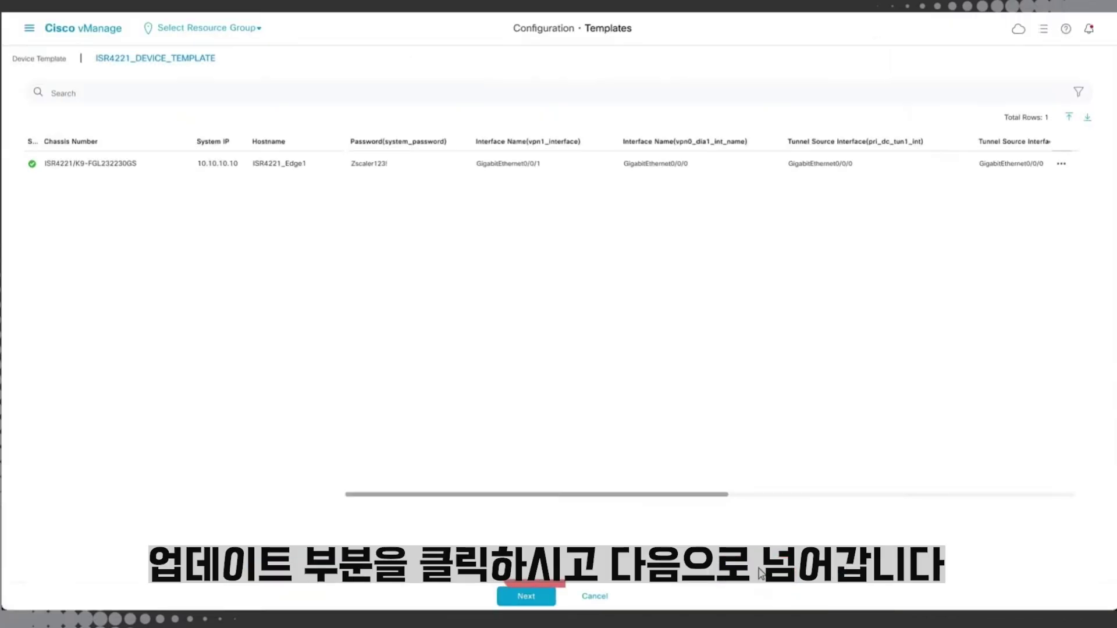
Review ISR4221_Edge1's config diff, then push the template configuration to the router.
left_click(534, 599)
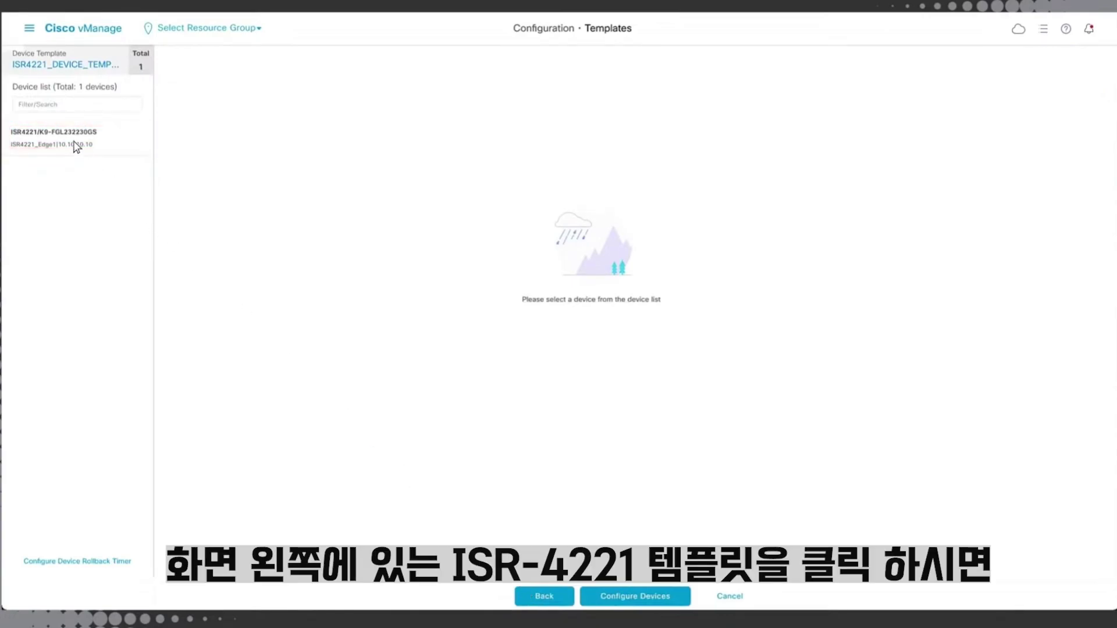
left_click(72, 142)
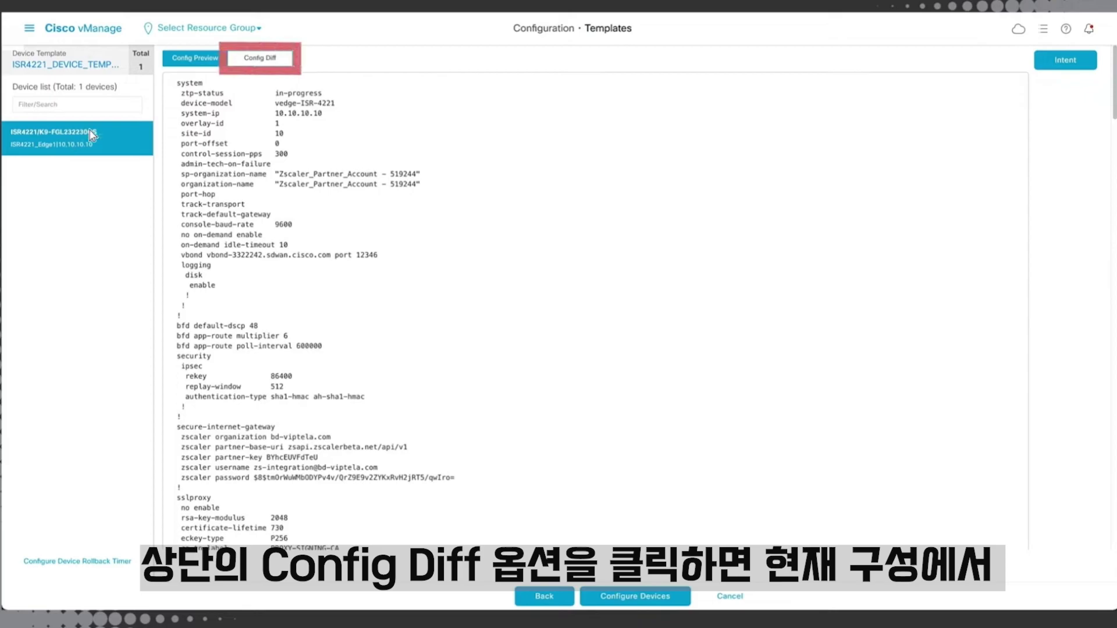
left_click(256, 62)
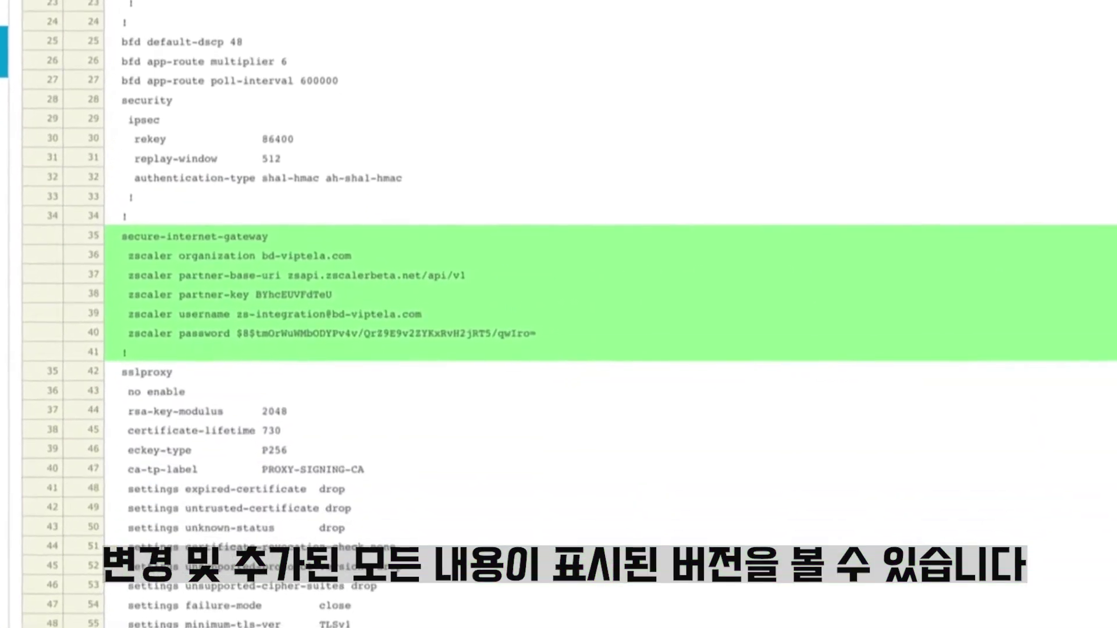
scroll(569, 314, "down", 20)
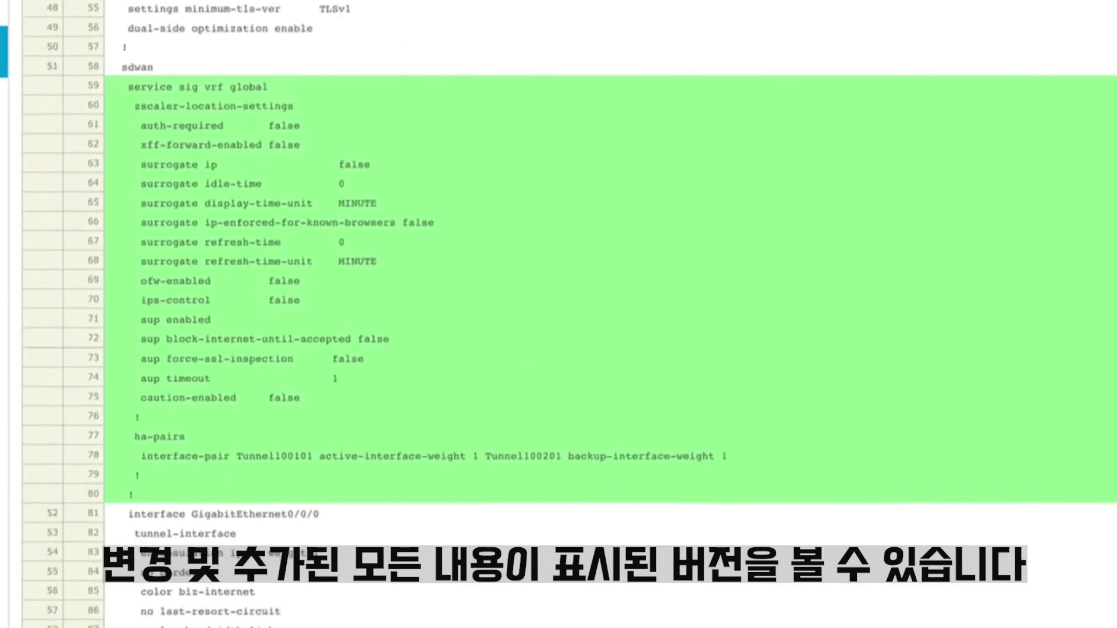
scroll(569, 314, "down", 2)
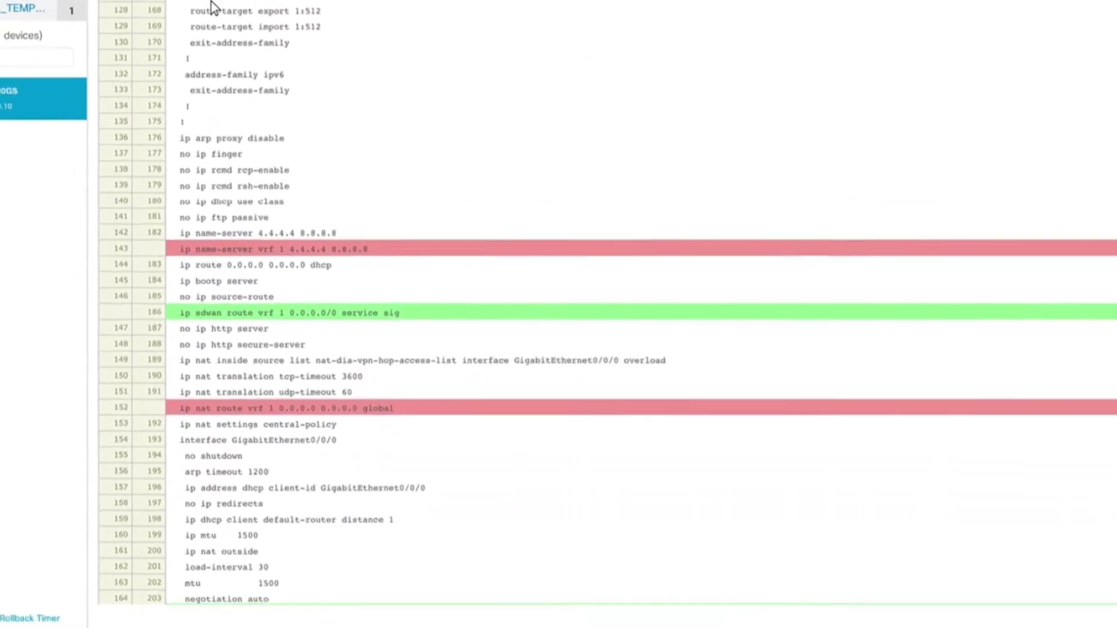
scroll(211, 5, "down", 20)
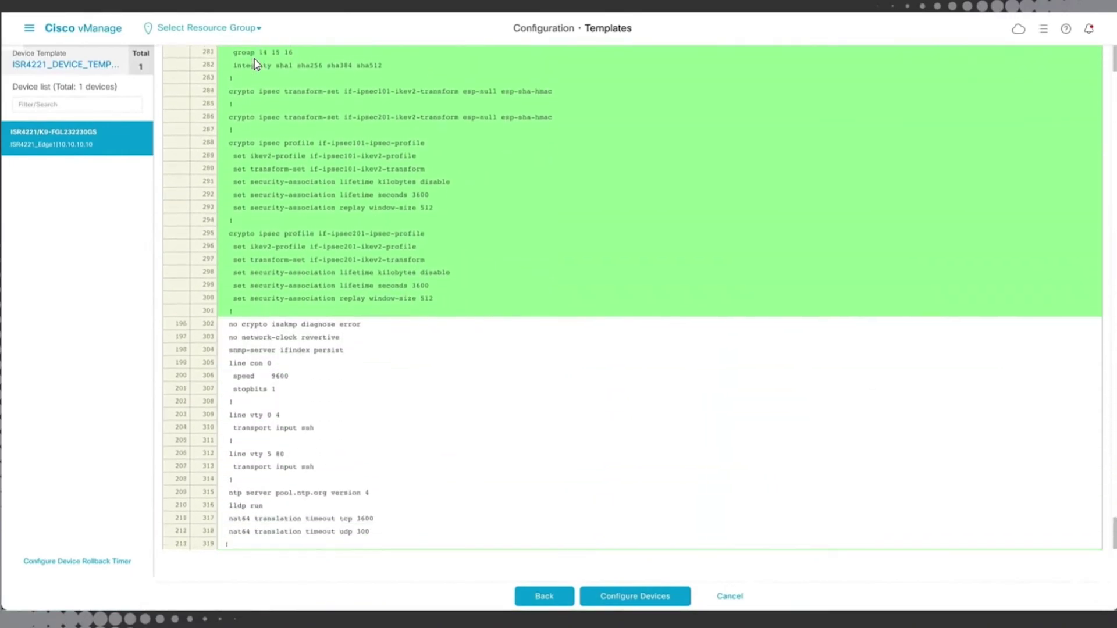
scroll(254, 64, "down", 1)
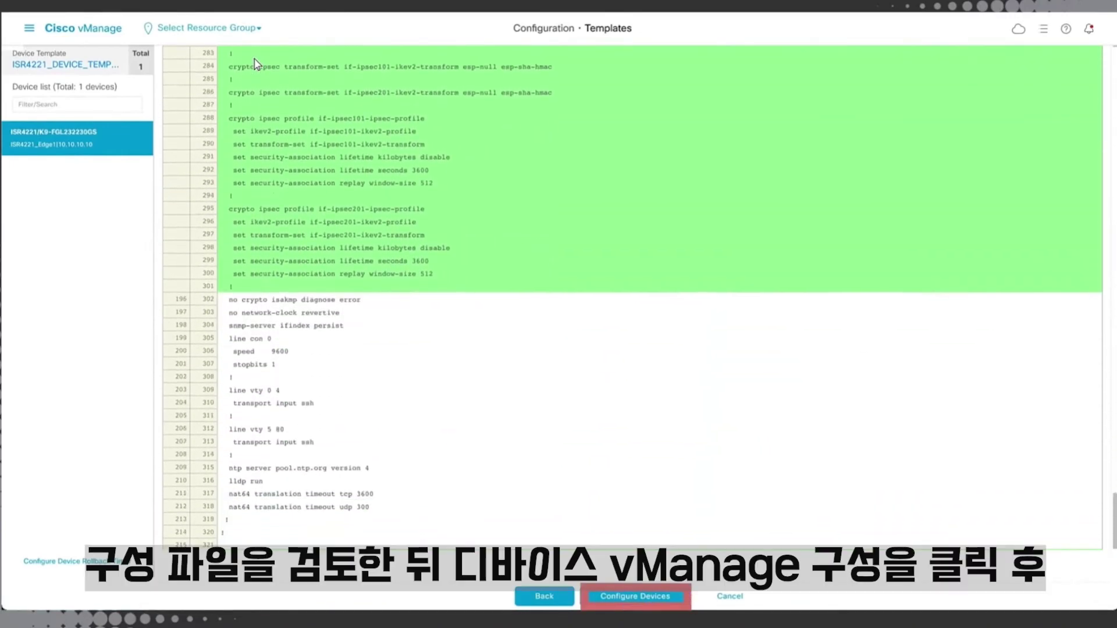
left_click(630, 594)
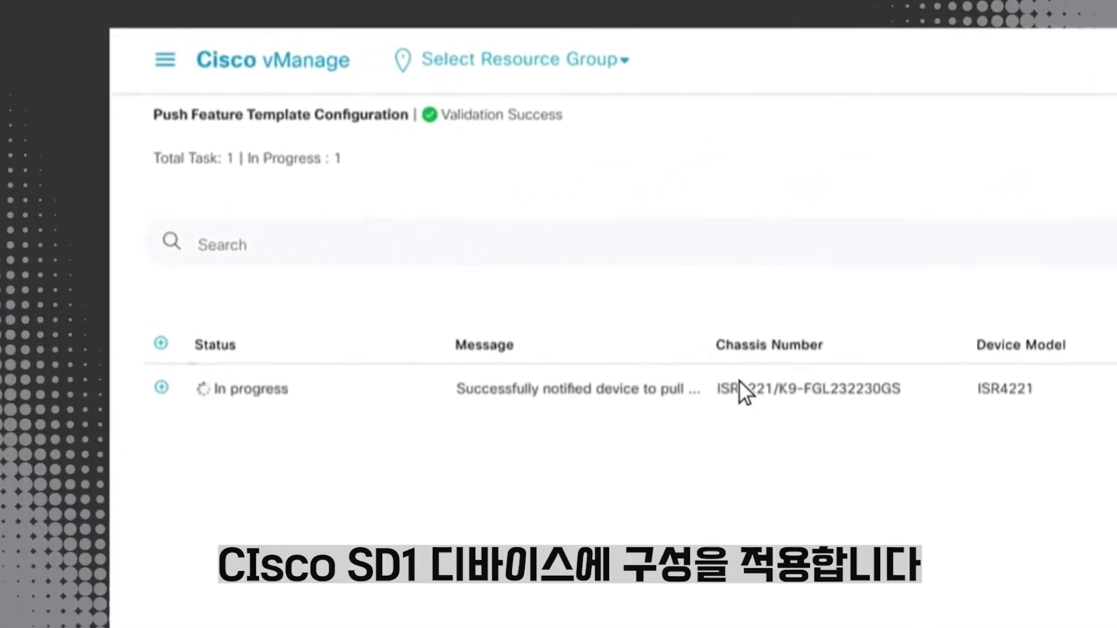
Check the push task's log for success, then go to Monitor > Network.
left_click(742, 385)
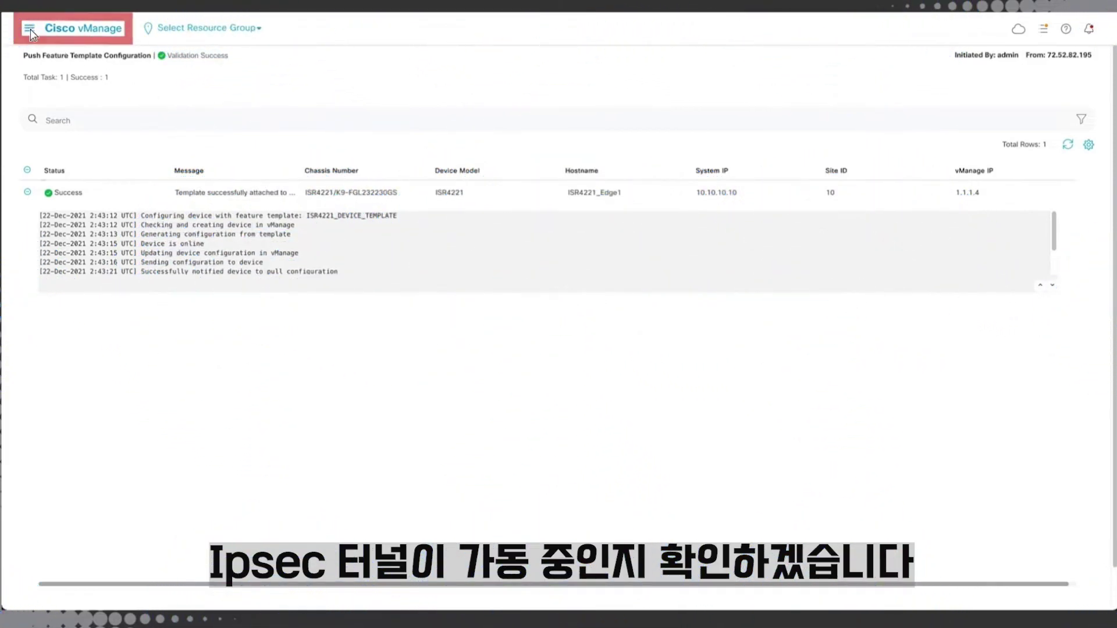
left_click(29, 29)
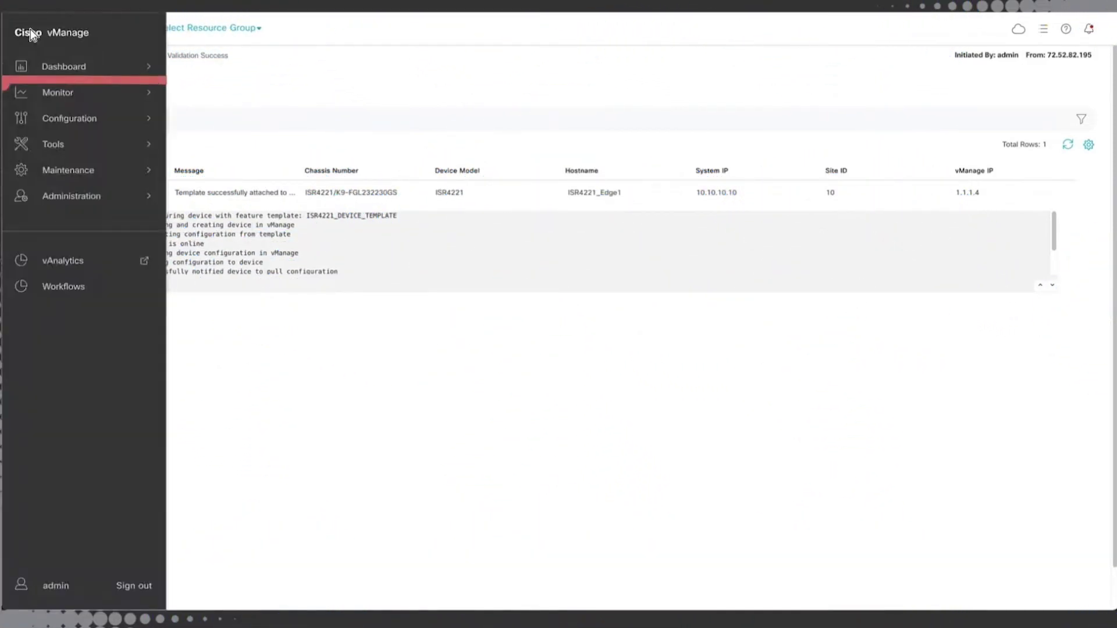
left_click(30, 92)
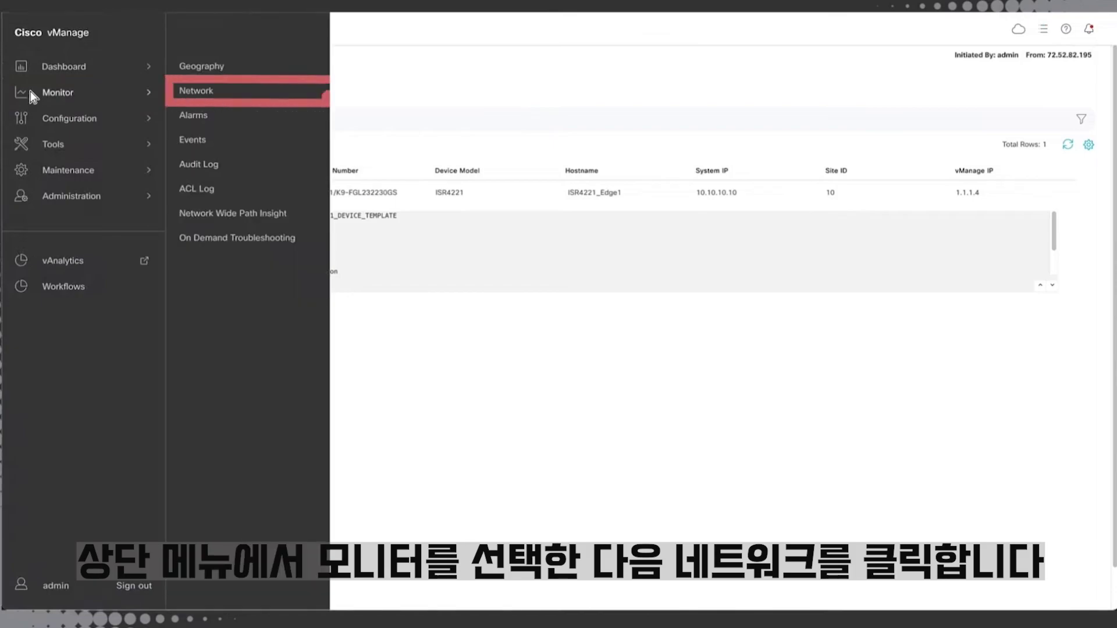
left_click(199, 92)
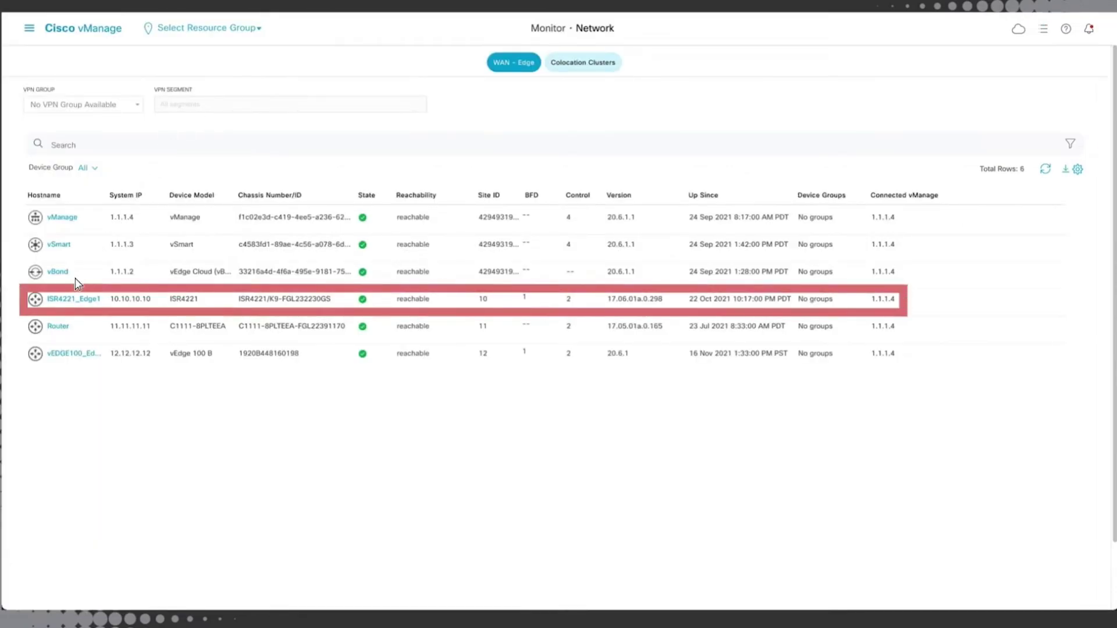
Open ISR4221_Edge1's interfaces sorted by name and check Tunnel100201 and Tunnel100101.
left_click(62, 299)
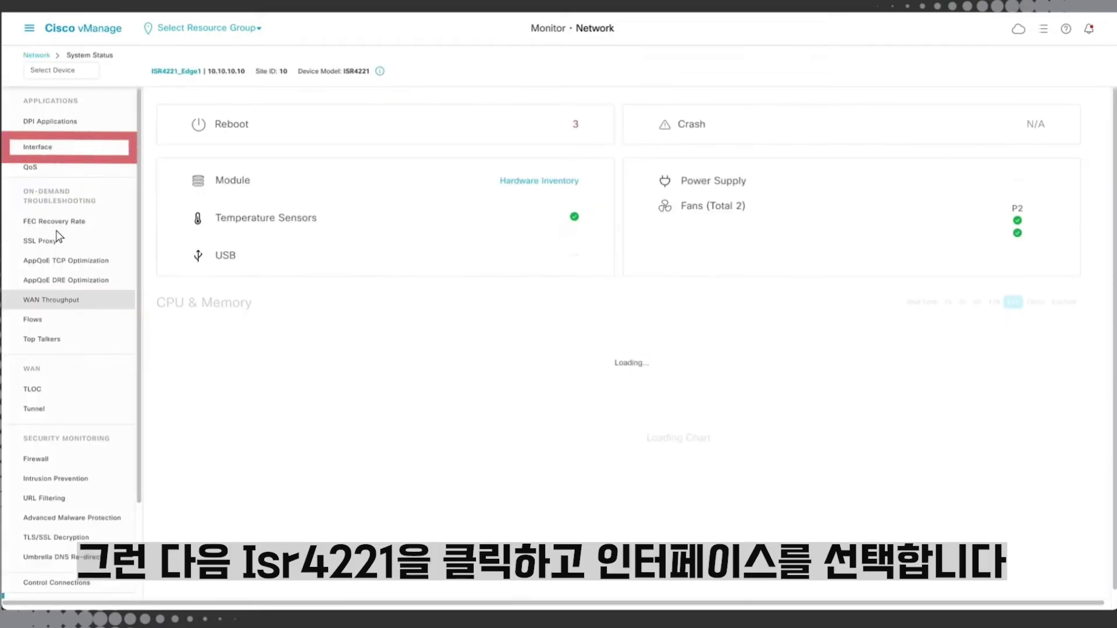
left_click(51, 147)
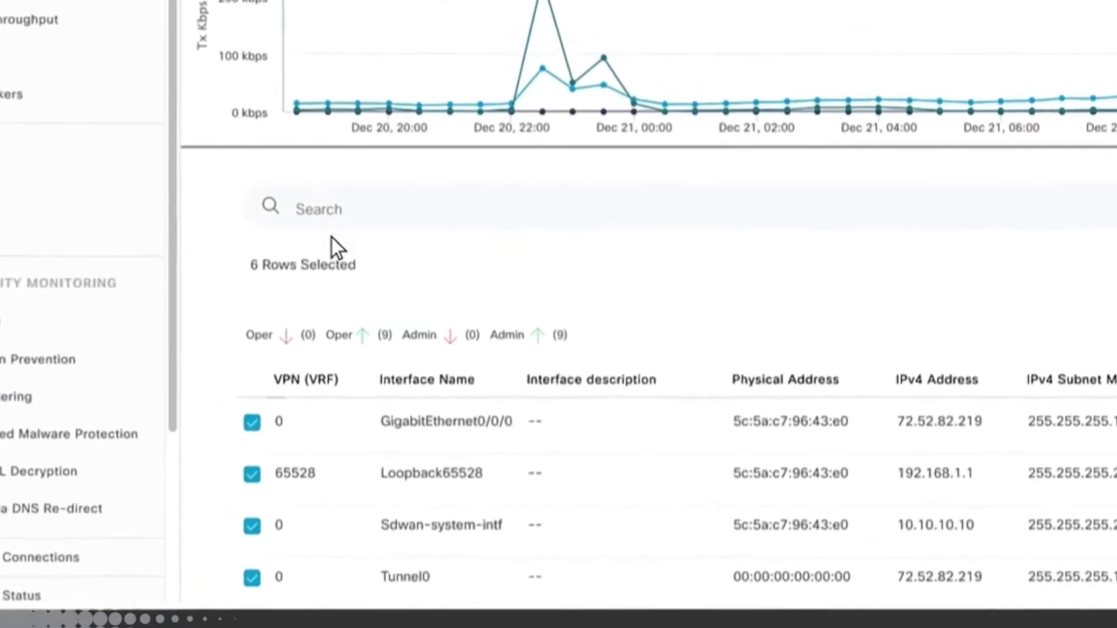
left_click(439, 366)
left_click(437, 365)
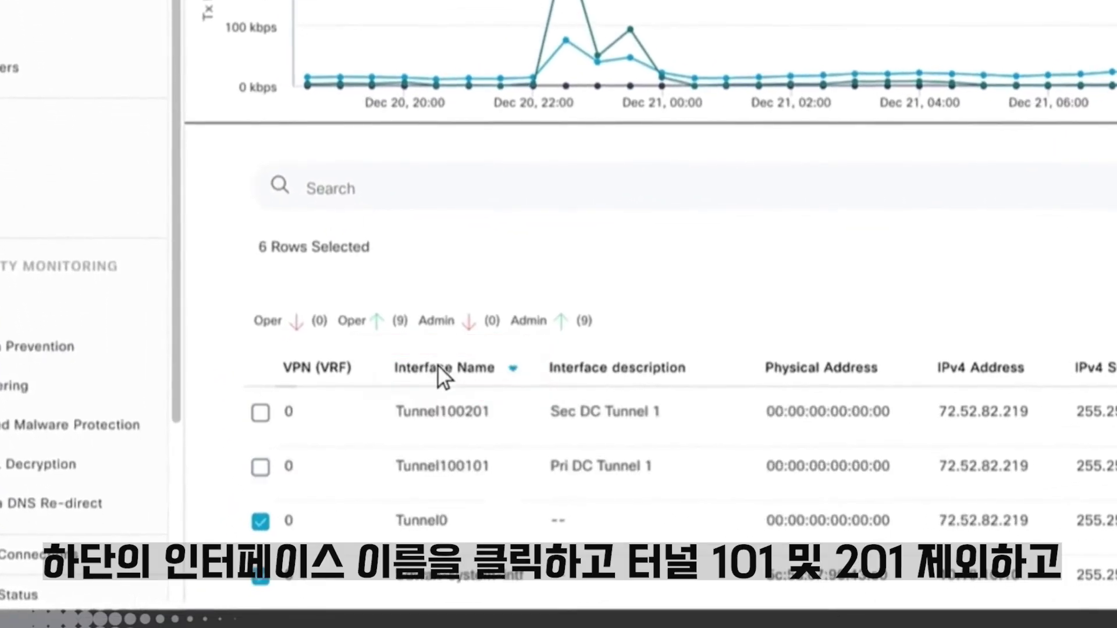
left_click(260, 412)
left_click(261, 470)
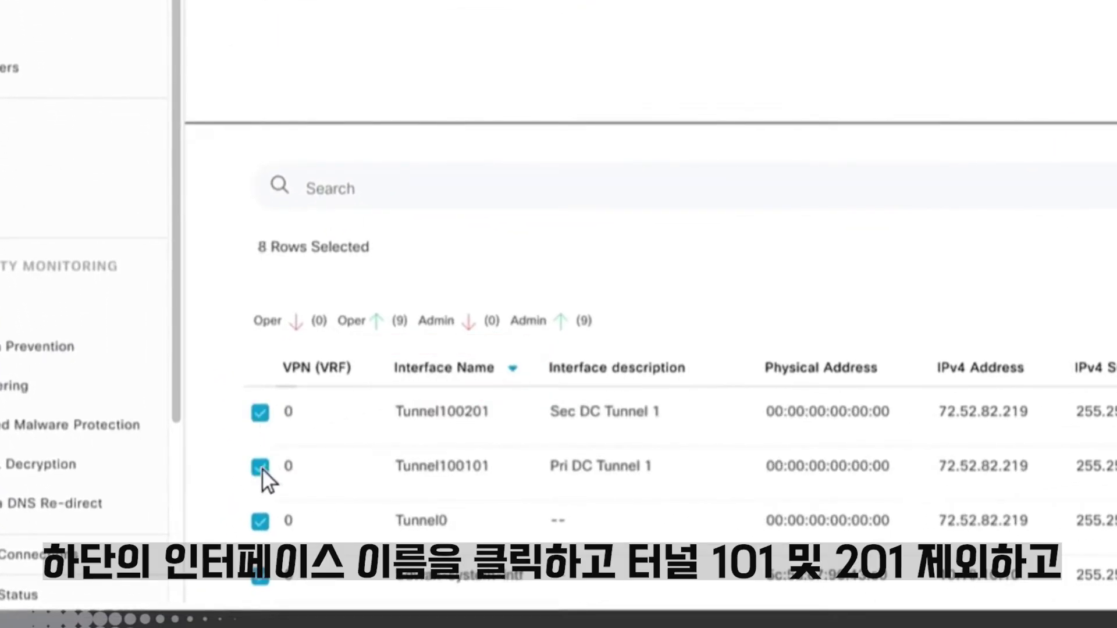
Uncheck all other interfaces, expand the chart, and show both tunnels in Real Time.
scroll(262, 449, "down", 2)
left_click(262, 391)
left_click(260, 498)
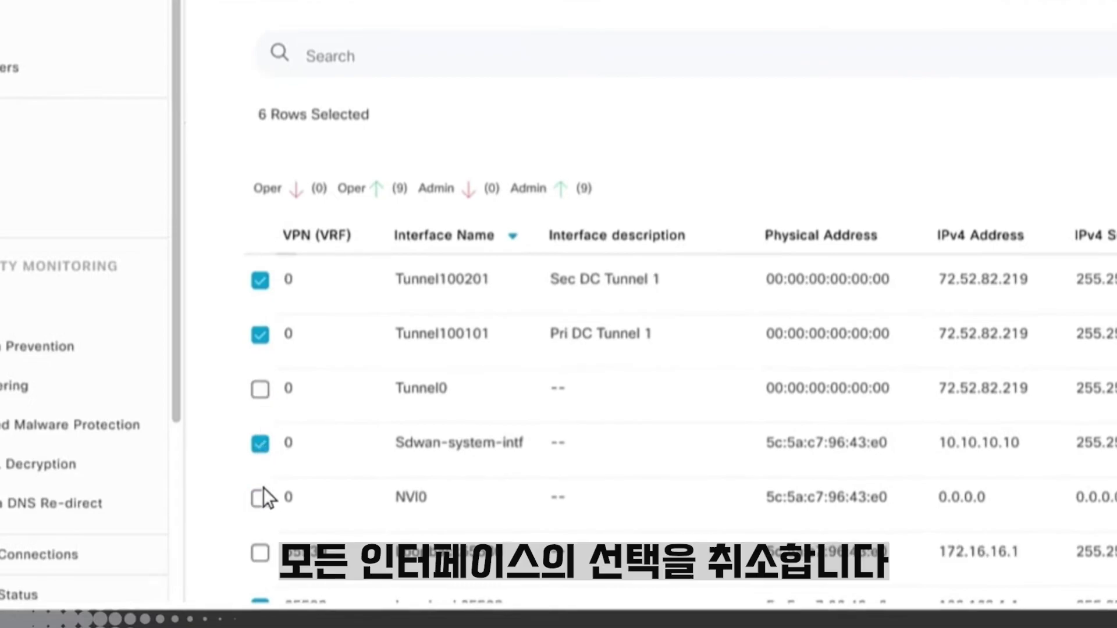
left_click(260, 444)
left_click(260, 603)
scroll(261, 436, "down", 5)
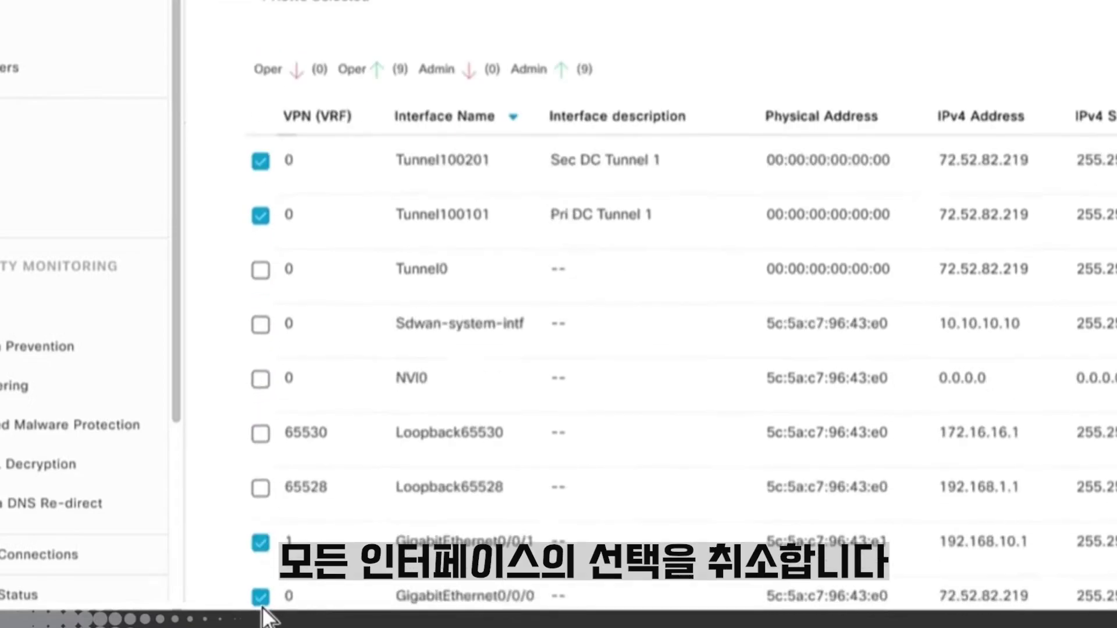
left_click(260, 347)
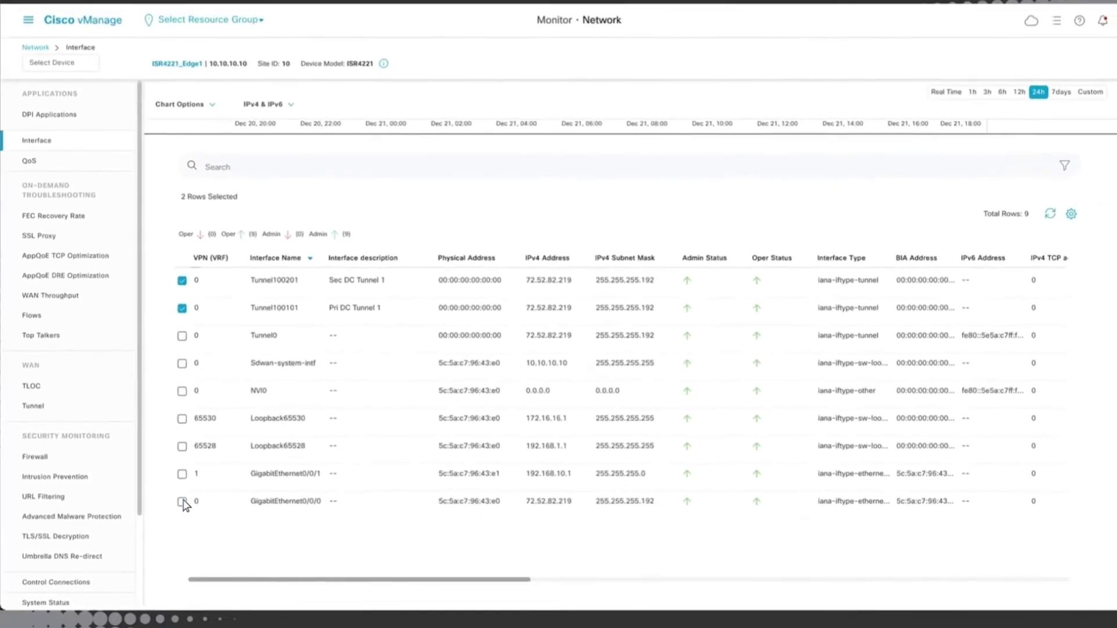
left_click(195, 484)
left_click_drag(449, 140, 450, 365)
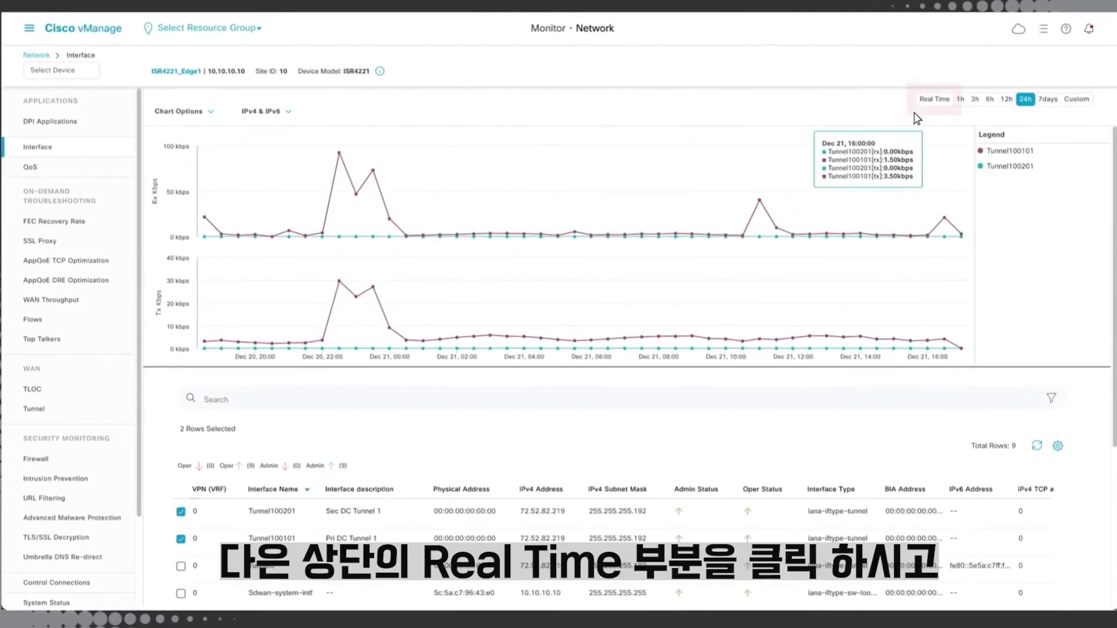
left_click(935, 100)
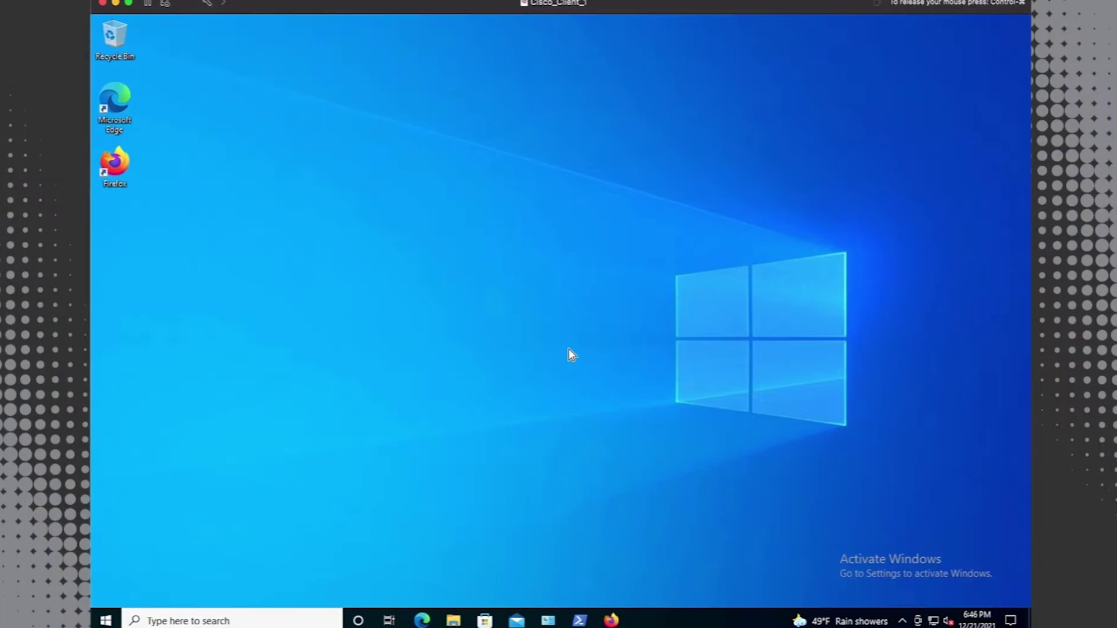
Launch Firefox on the client desktop and enter ip.zscaler.com in the address bar.
double_click(109, 173)
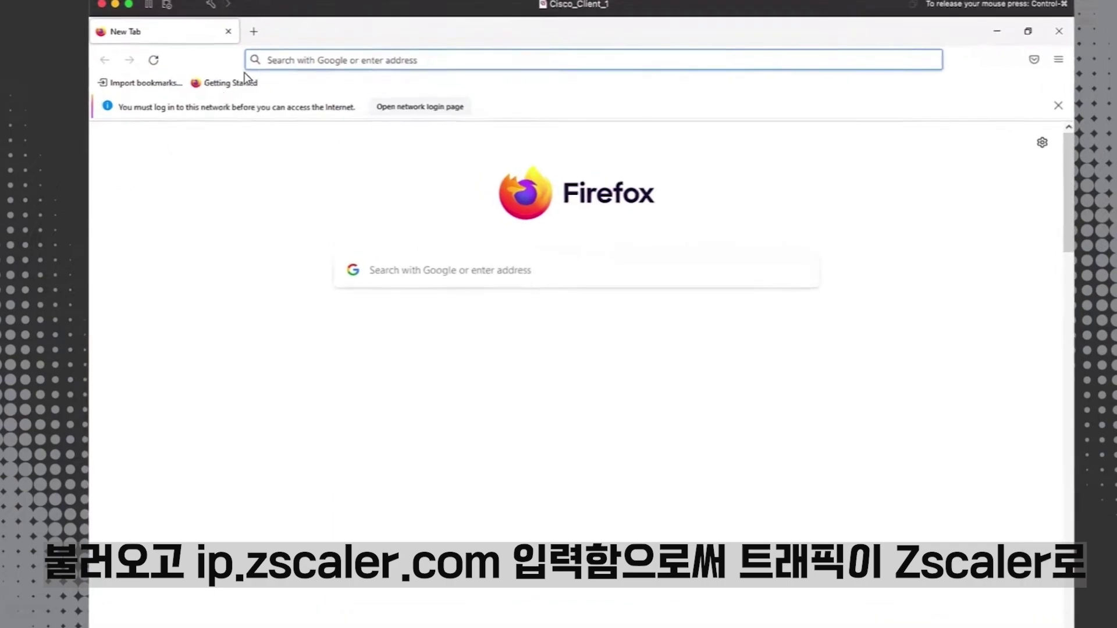
left_click(254, 55)
type("ip.zscaler.com")
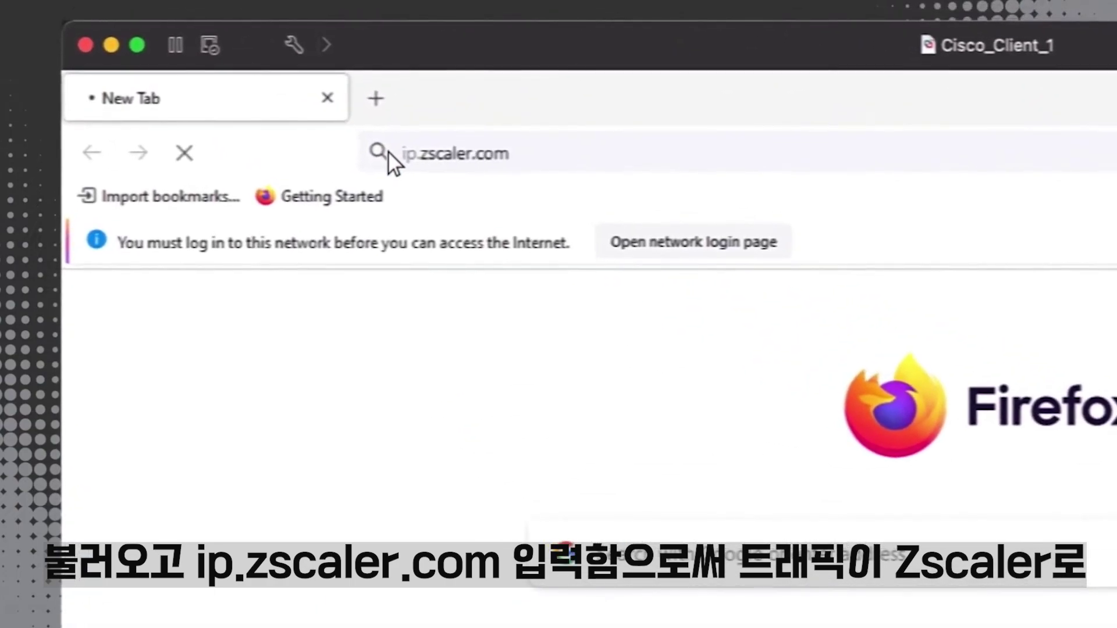